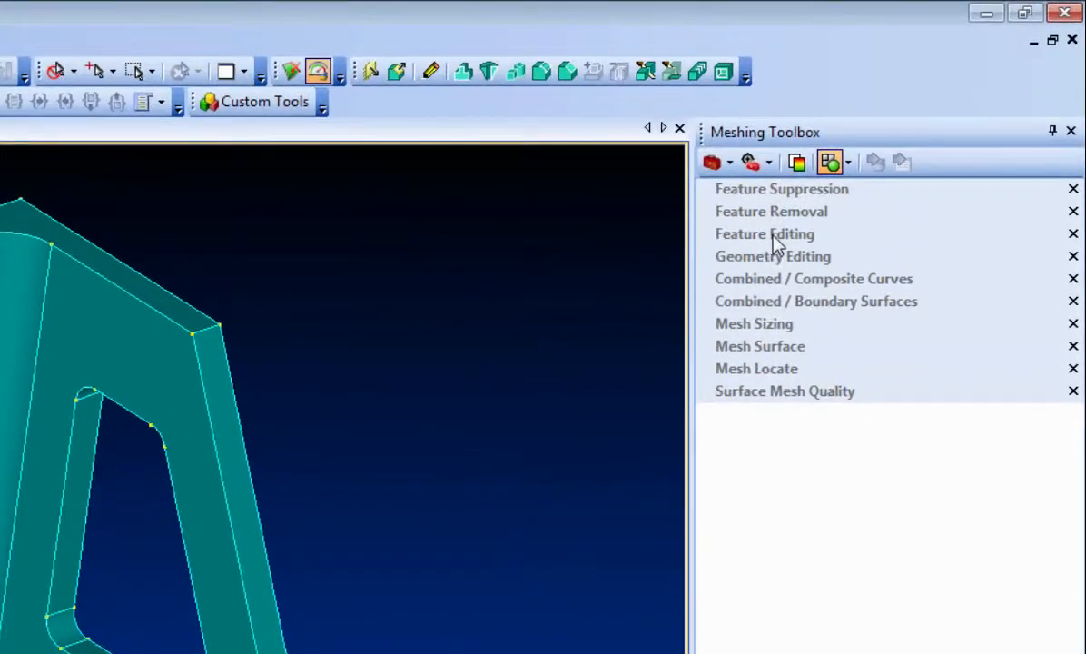
Set up Feature Editing with the Surface selection method, the Edit operation and a value of 0.1
left_click(773, 236)
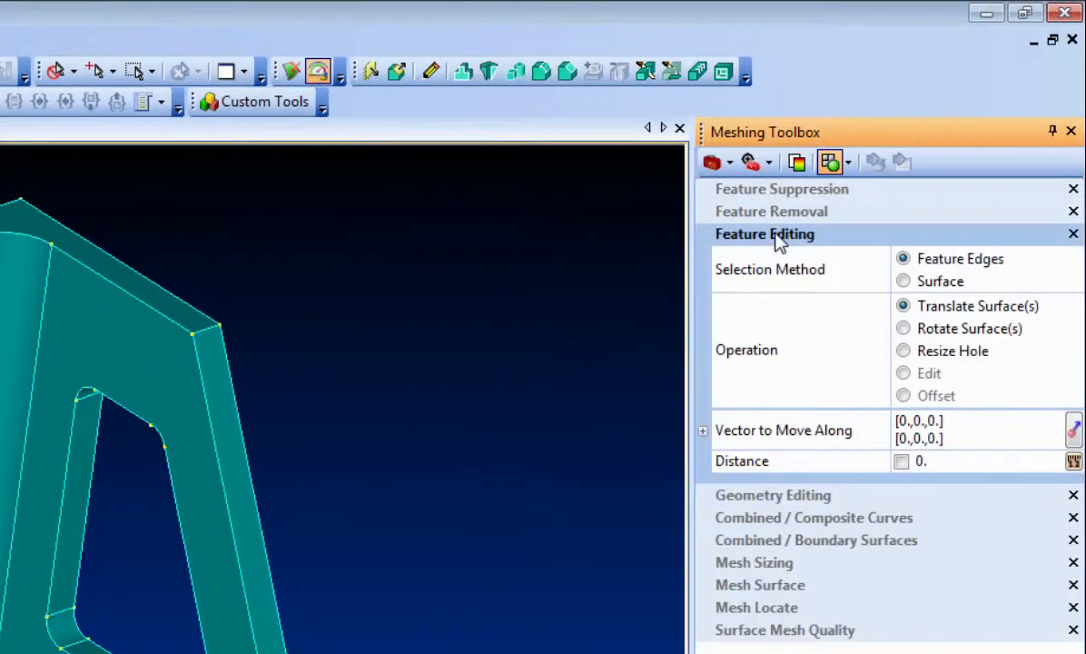
left_click(917, 284)
left_click(914, 373)
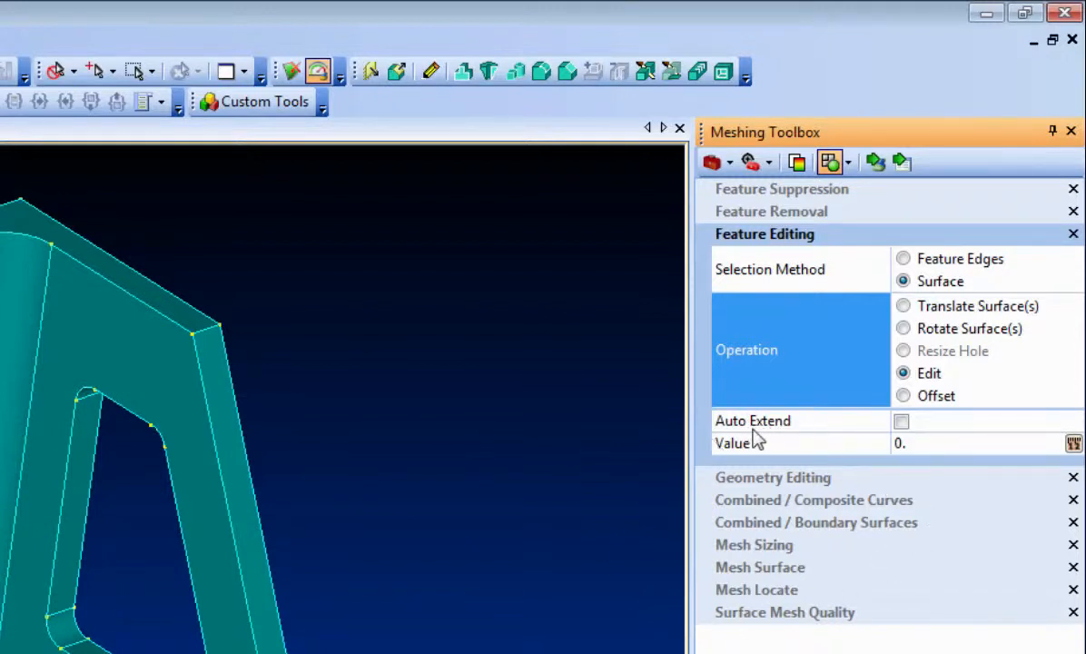
left_click(927, 443)
double_click(928, 444)
type(".1")
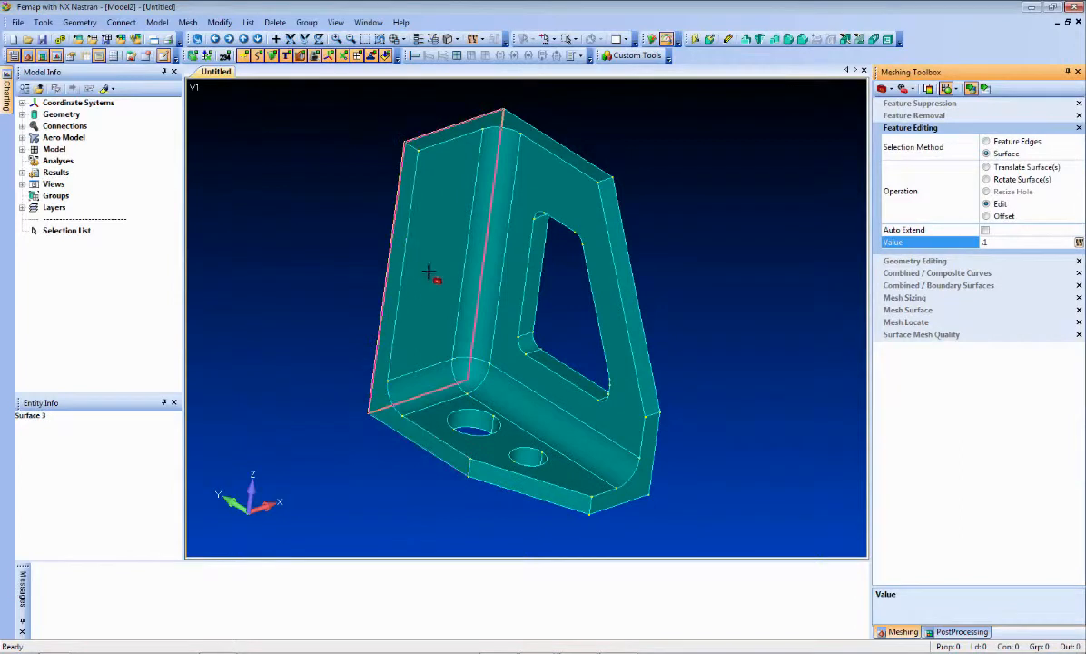
Try editing the inner face of the bracket's solid wall by 0.1 without Auto Extend, inspect it, and undo the edit
right_click(448, 302)
left_click(472, 479)
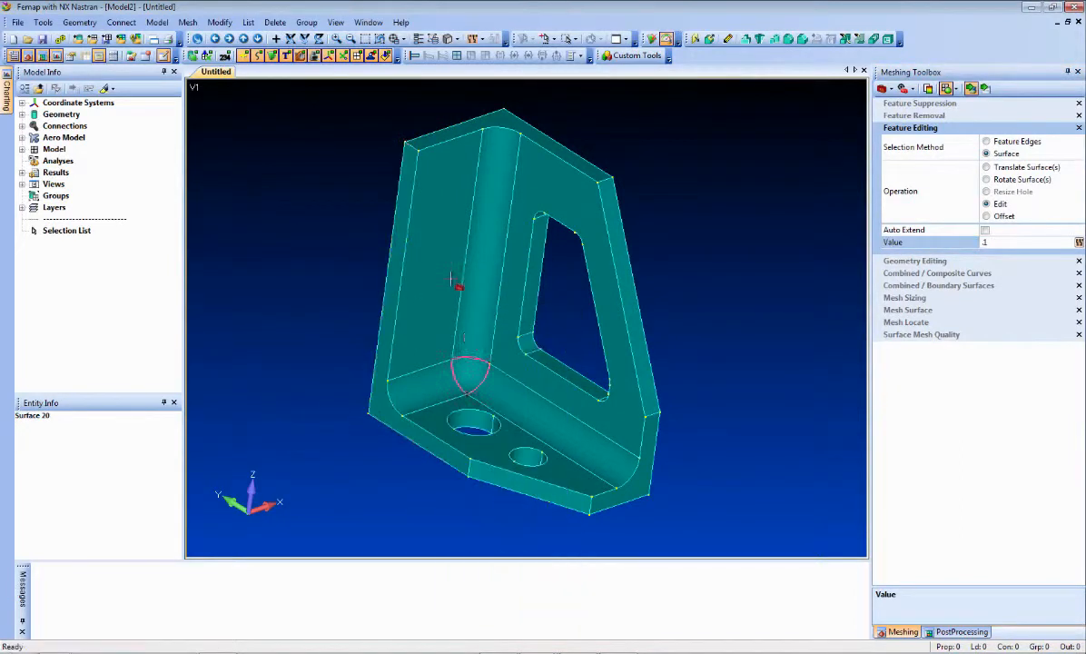
middle_click_drag(453, 281, 327, 262)
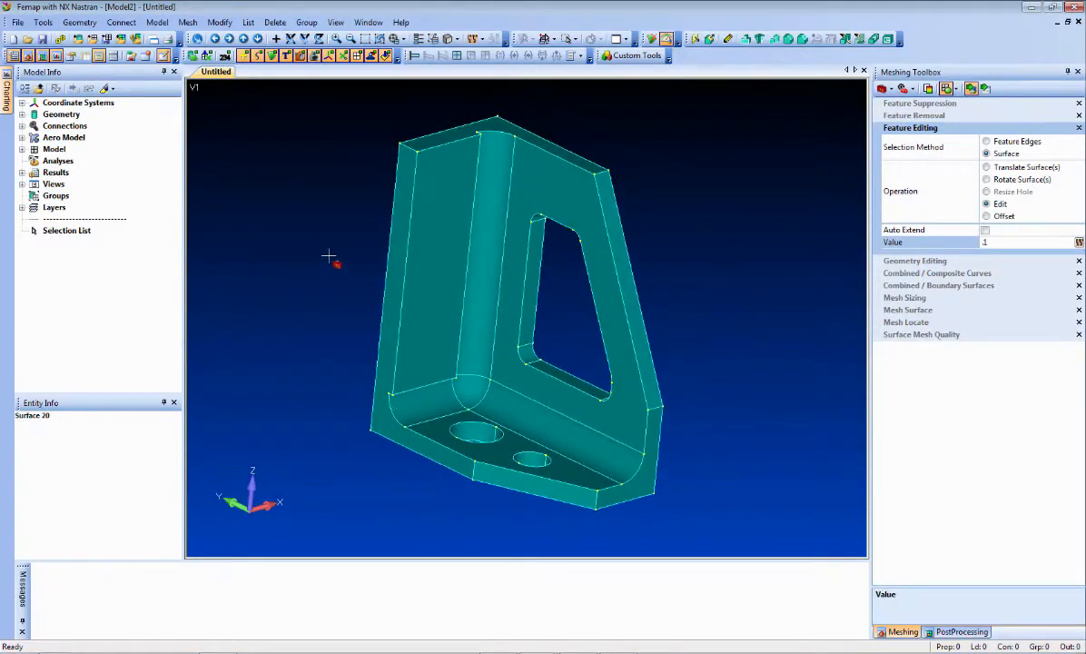
key("ctrl+z")
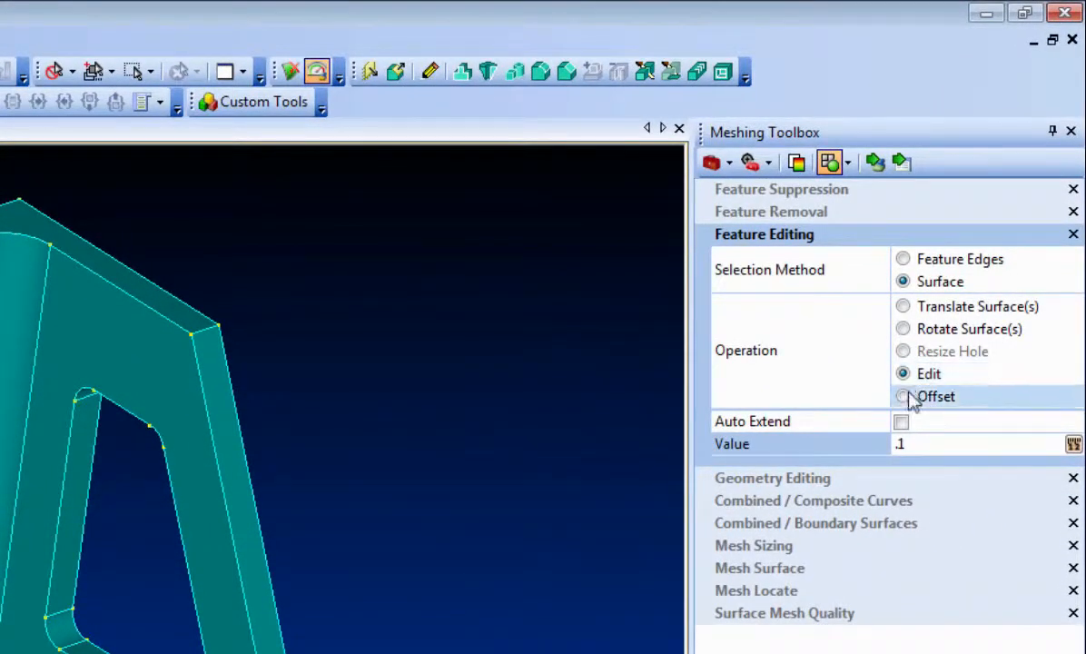
Try the same 0.1 edit on the solid wall's inner face with Auto Extend enabled, and undo it
left_click(900, 422)
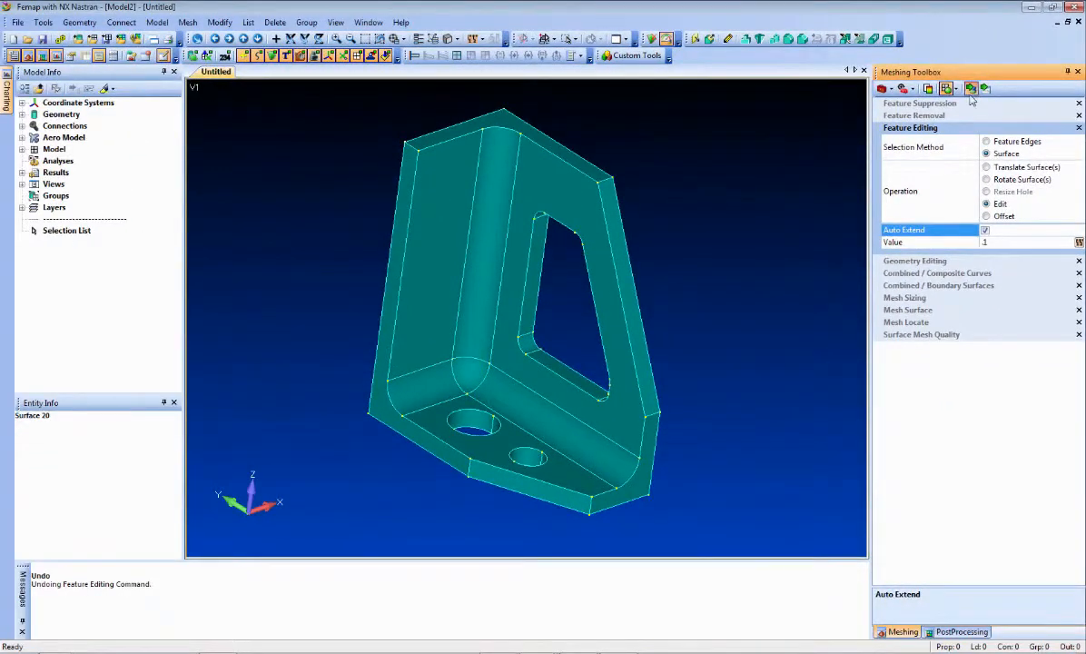
left_click(437, 274)
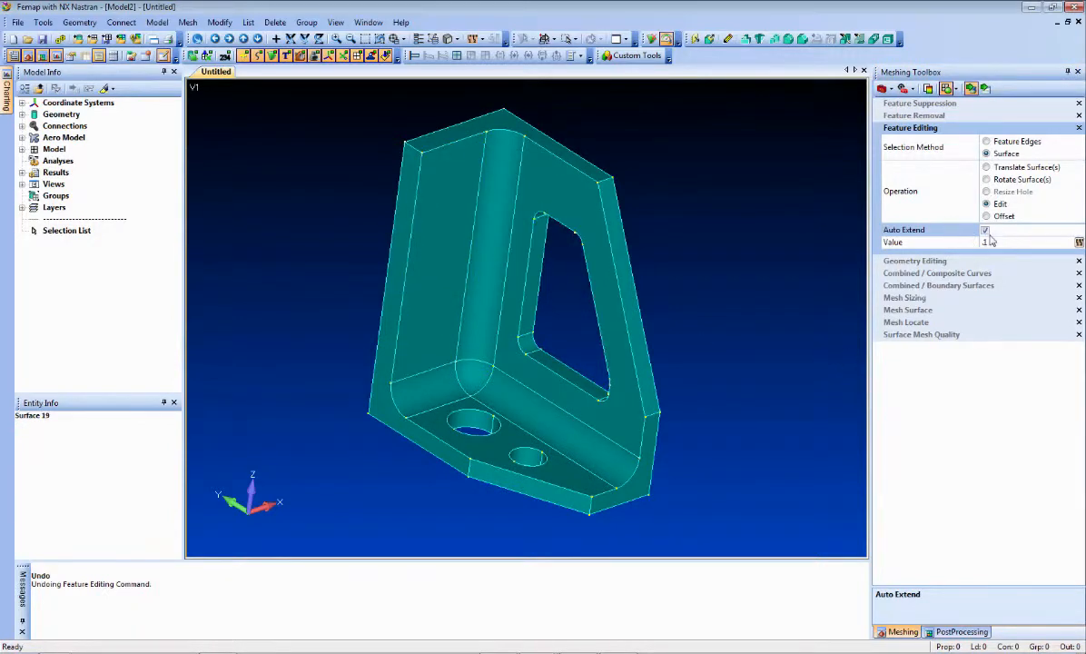
key("ctrl+z")
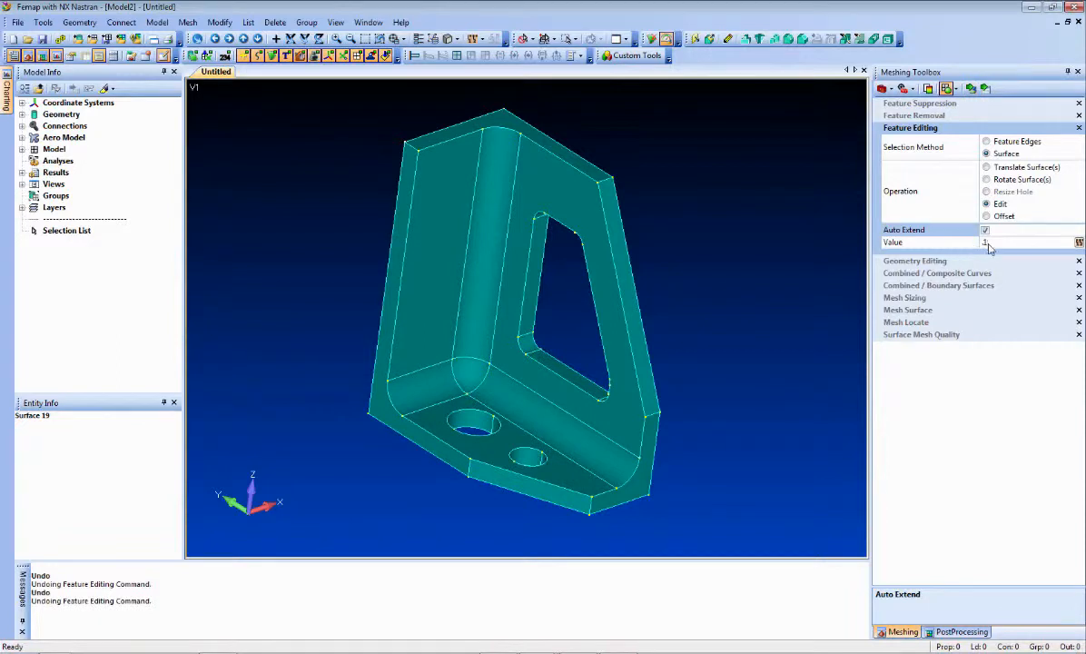
Reset the value to 0, disable Auto Extend, try changing half of the large base hole to radius 0.3, and undo it
left_click(994, 243)
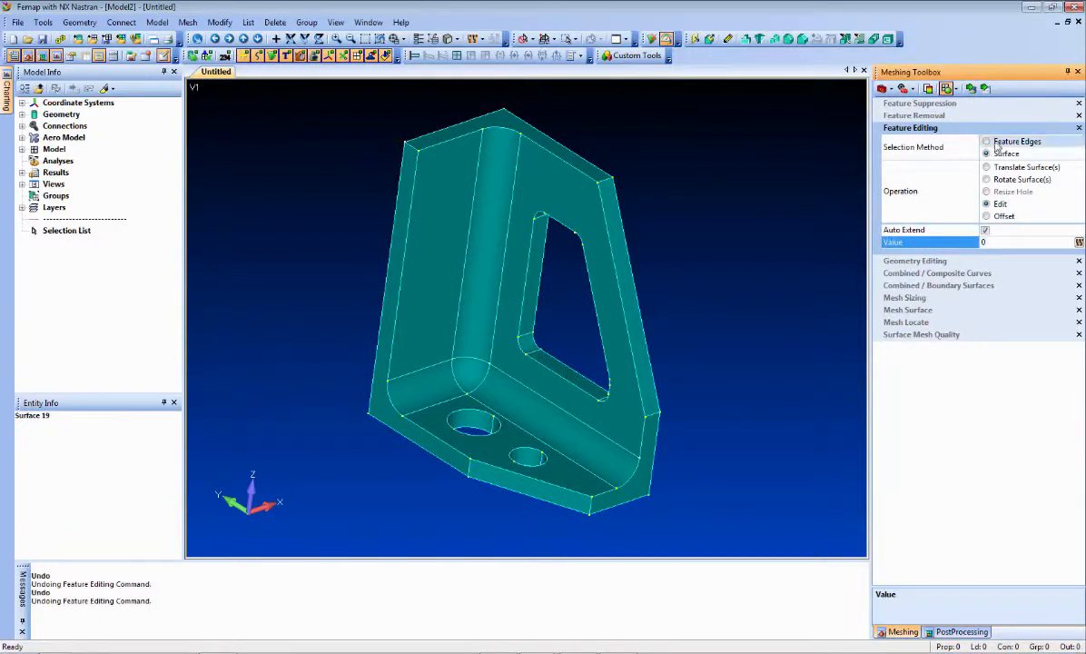
left_click(987, 231)
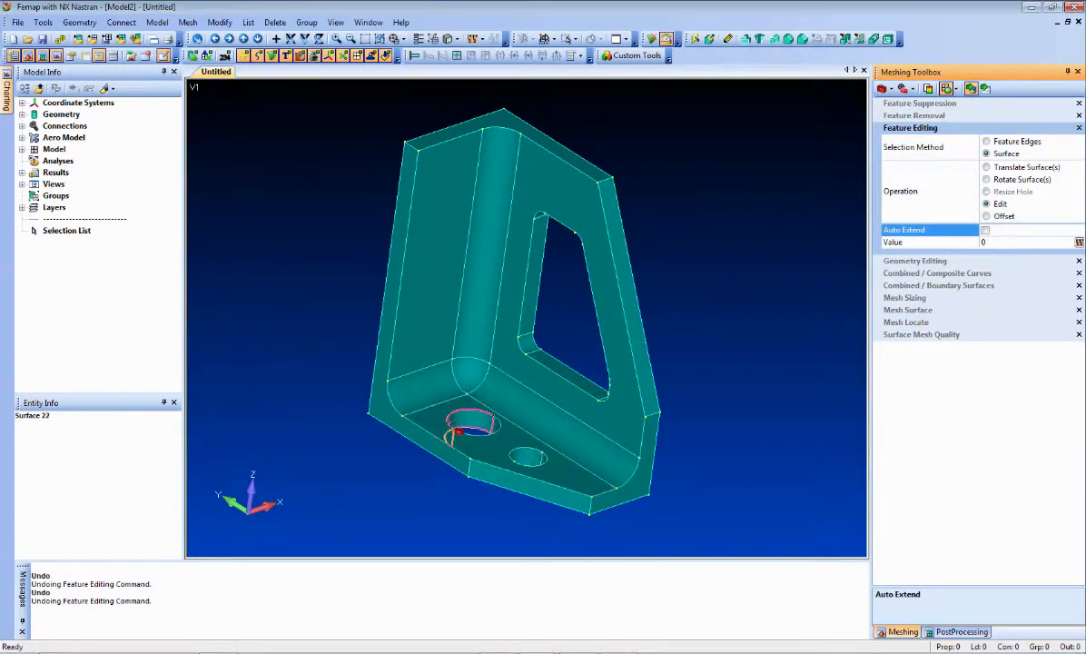
left_click(452, 420)
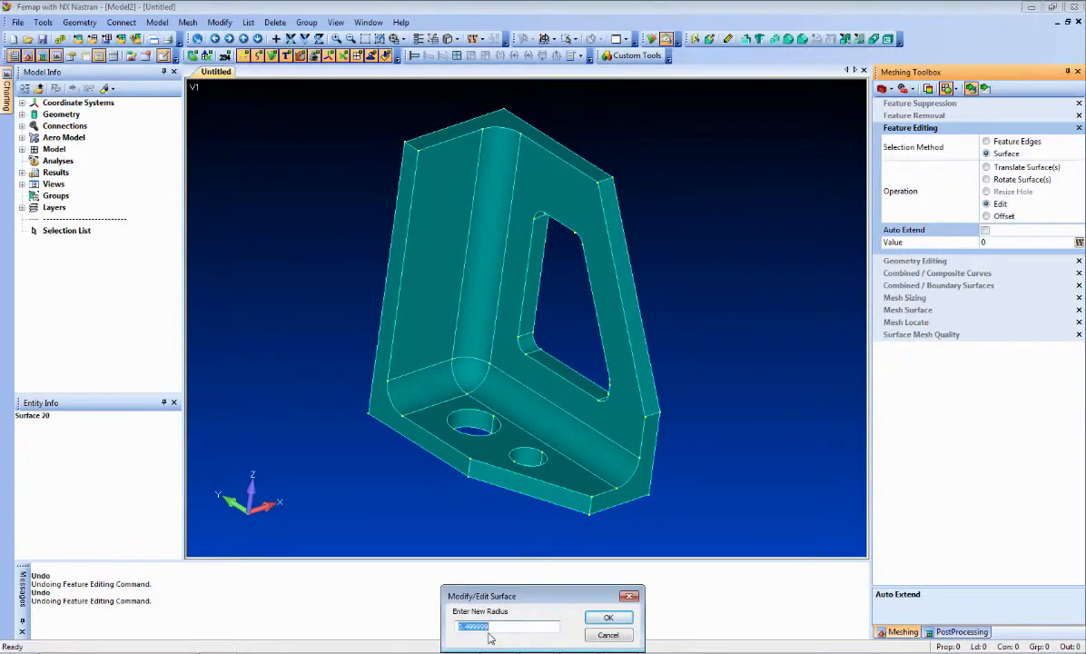
type("0.3")
key("Return")
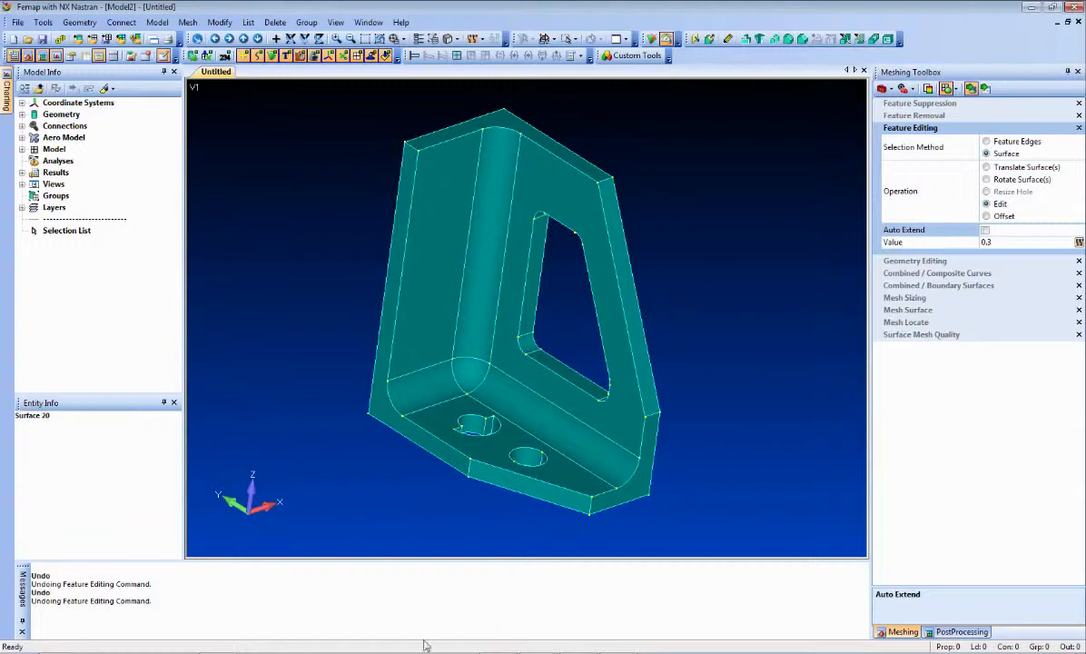
mouse_move(432, 442)
middle_mouse_down()
mouse_move(444, 509)
mouse_move(416, 438)
middle_mouse_up()
middle_click_drag(488, 353, 354, 441)
key("ctrl+z")
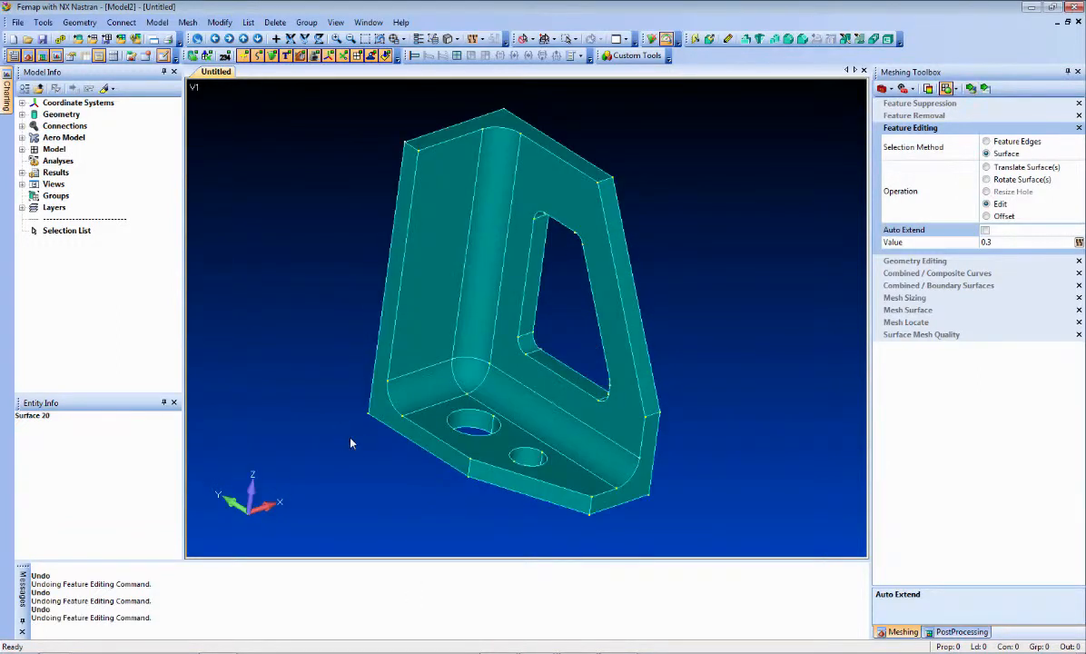
Enable Auto Extend and change both holes in the base to a radius of 0.3
left_click(985, 231)
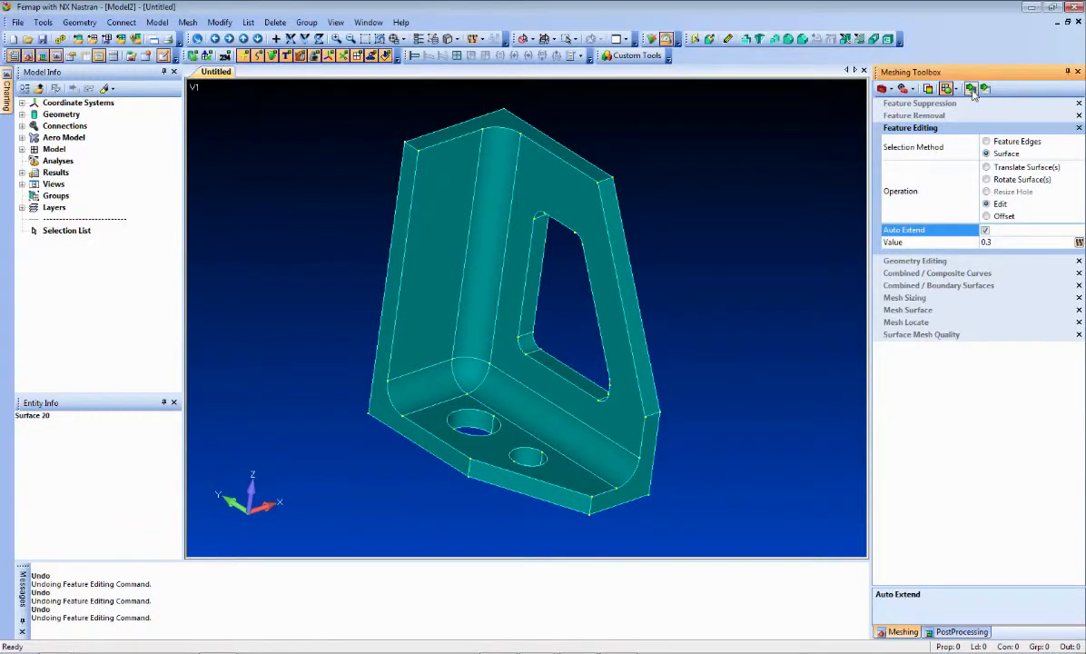
left_click(467, 419)
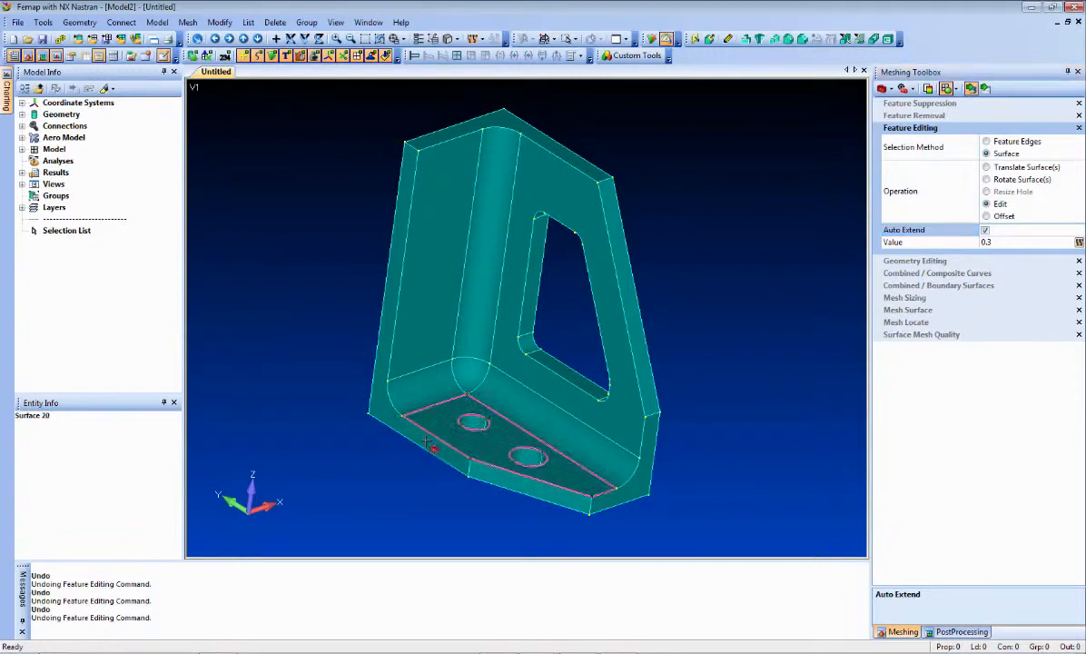
left_click(528, 459)
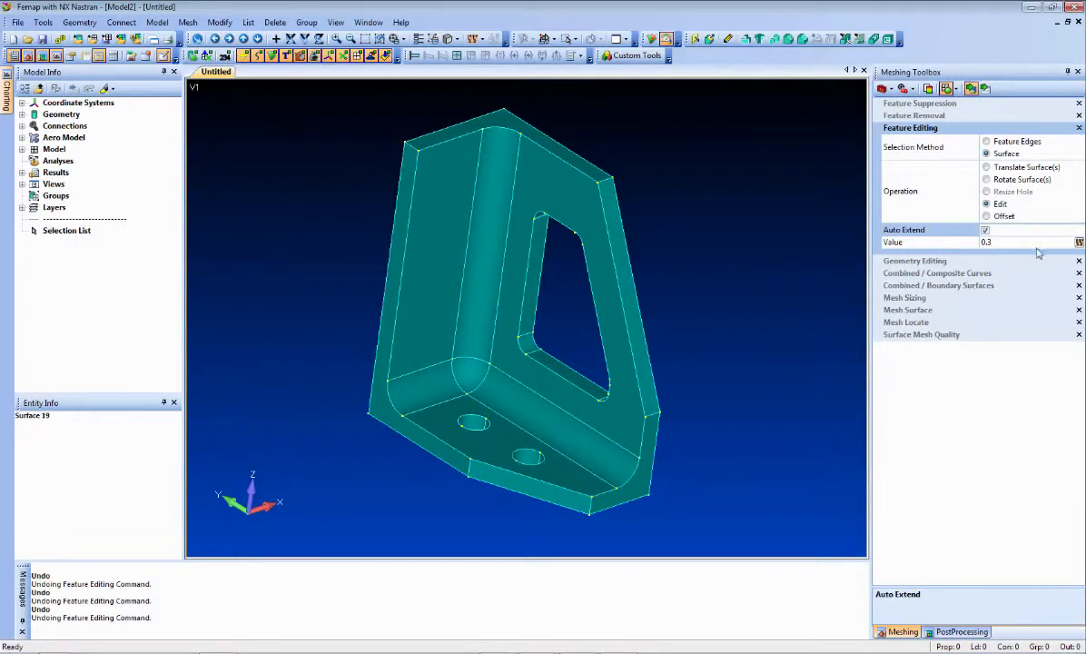
Reset the value to 0 and change the connected interior fillets to a radius of 0.25
left_click(1006, 241)
type("0")
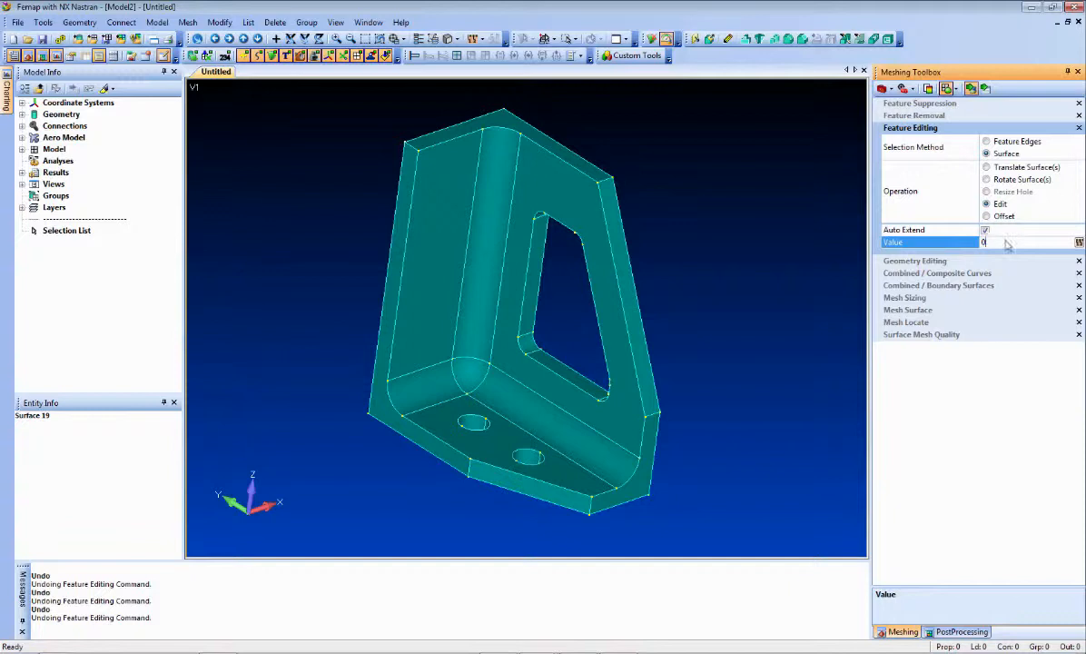
left_click(574, 436)
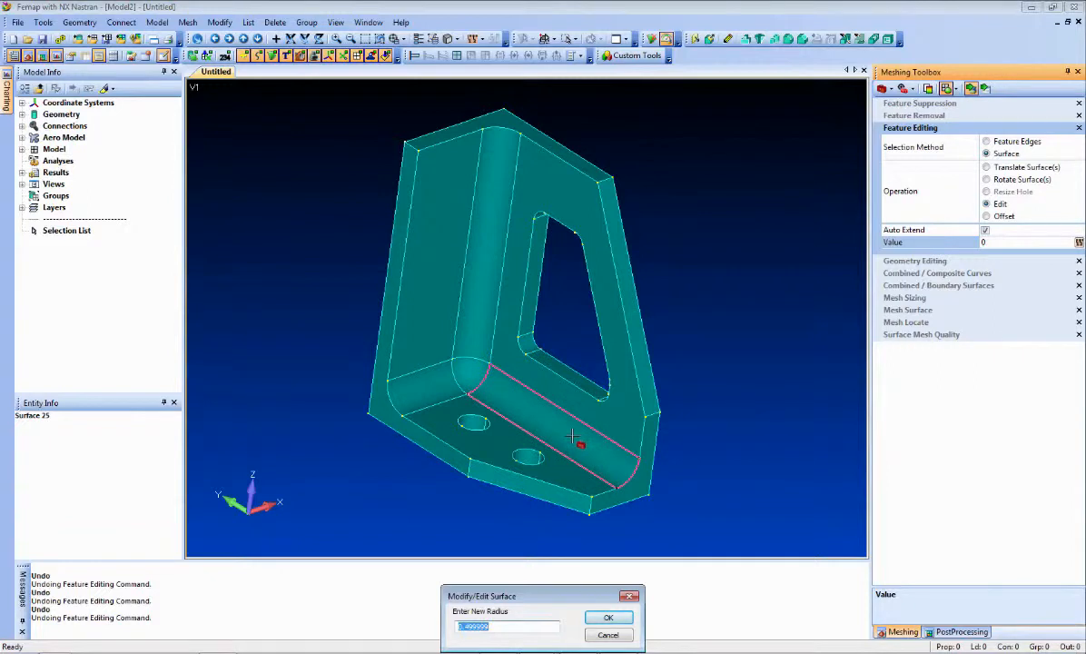
type(".25")
key("Return")
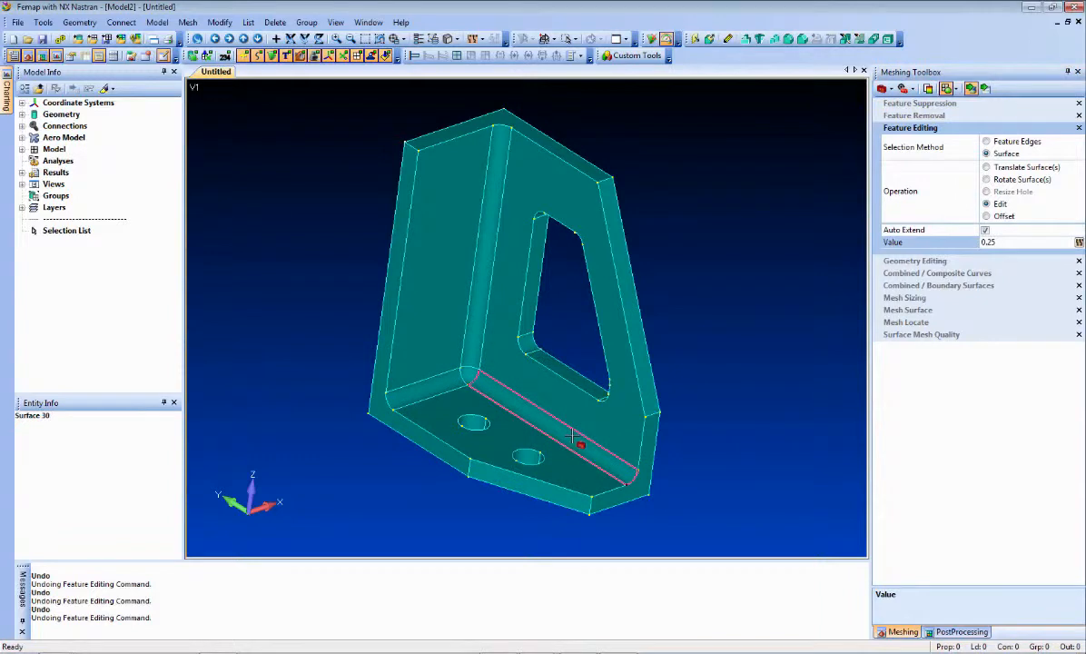
Remove the bracket's interior fillets by editing them to a radius of 0 with Auto Extend
left_click(1008, 243)
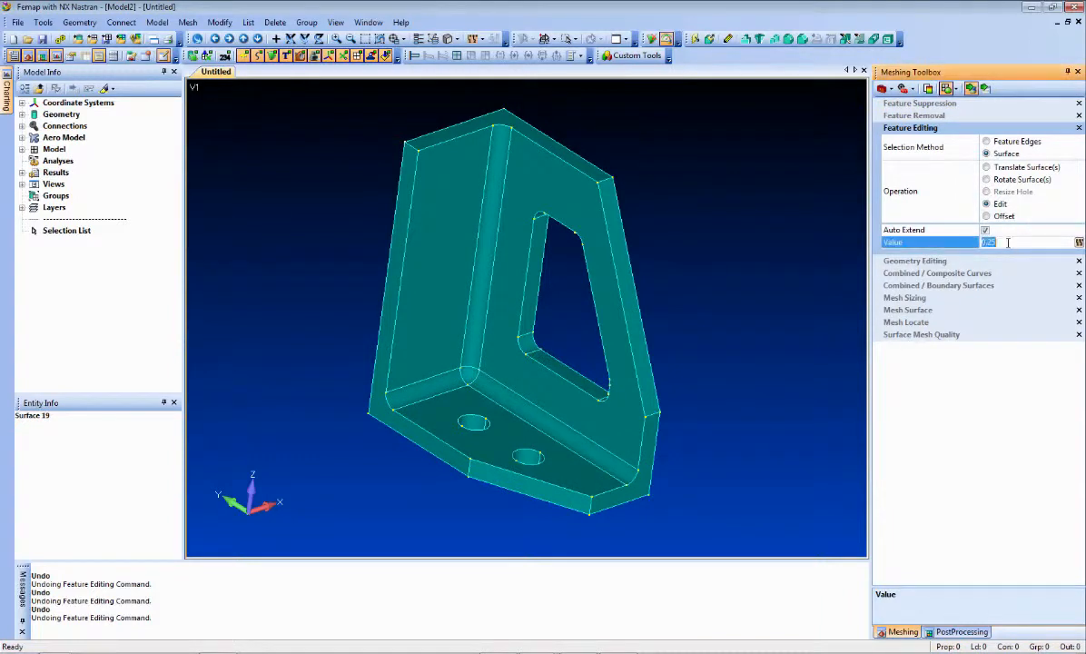
type("0")
left_click(549, 425)
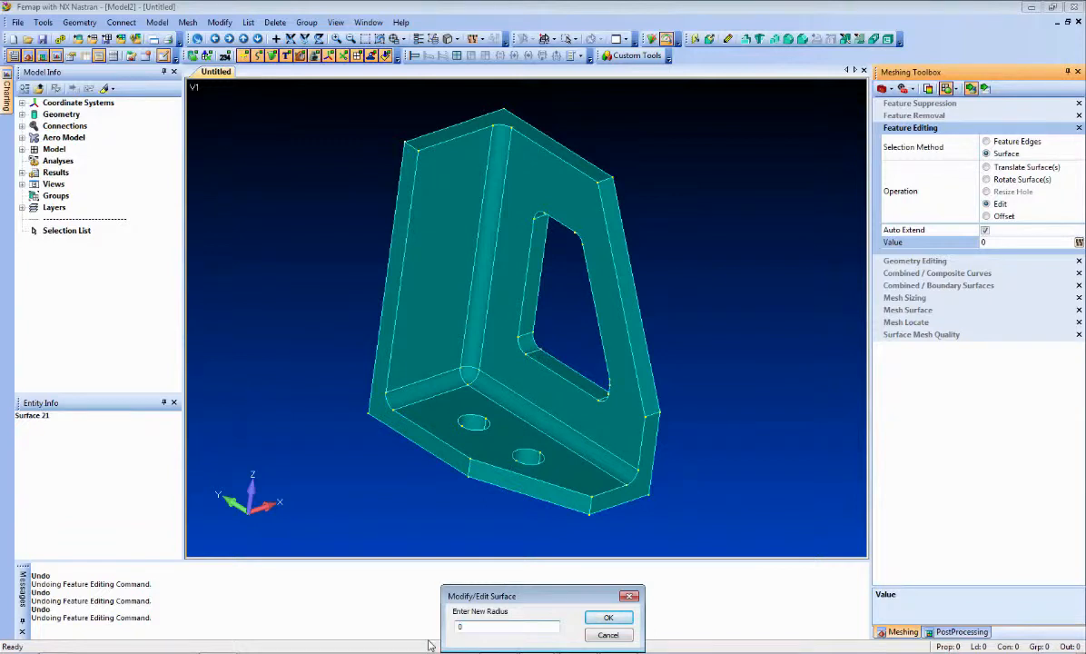
key("Return")
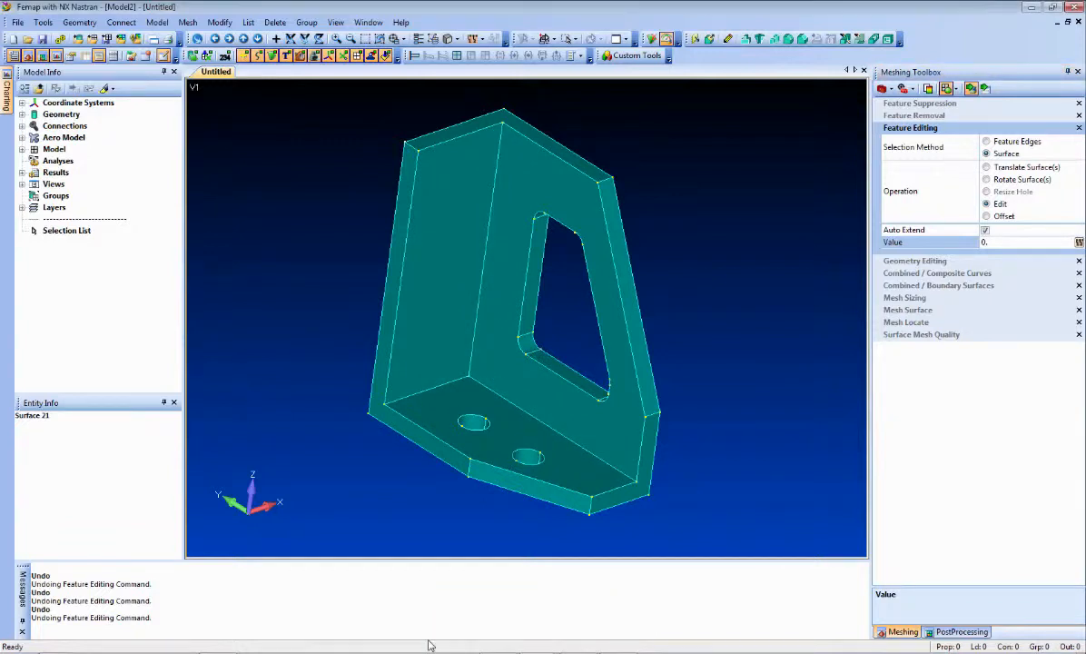
Edit the outer faces of the bracket's walls and base by -0.1 to thin them
middle_click_drag(715, 296, 564, 298)
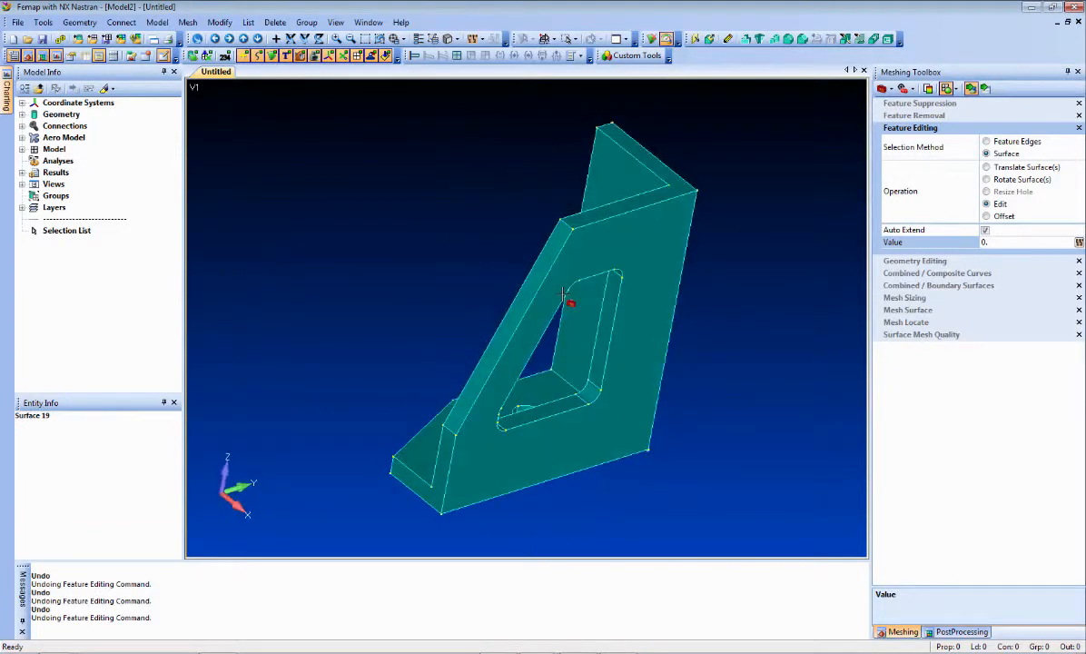
left_click(998, 242)
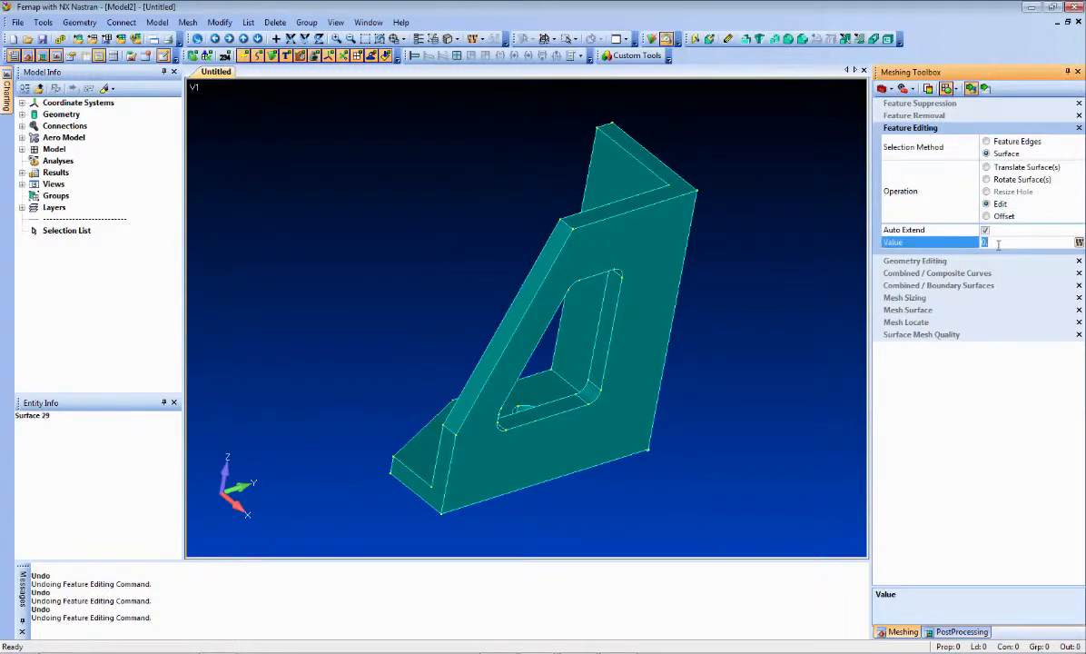
type("-1")
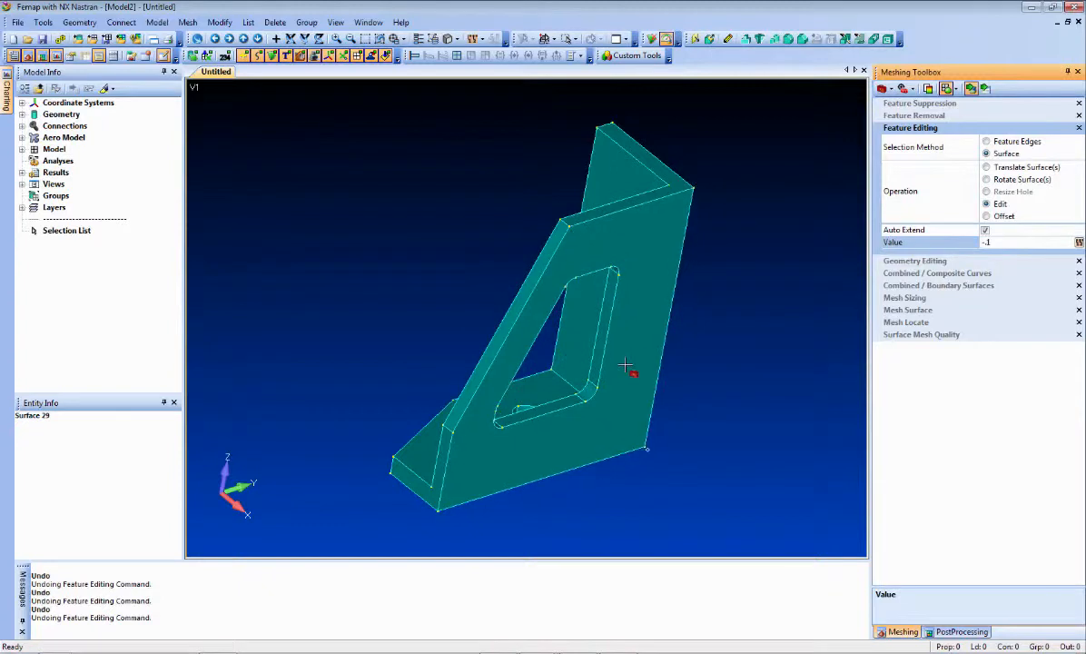
middle_click_drag(742, 358, 658, 418)
middle_click_drag(611, 448, 362, 301)
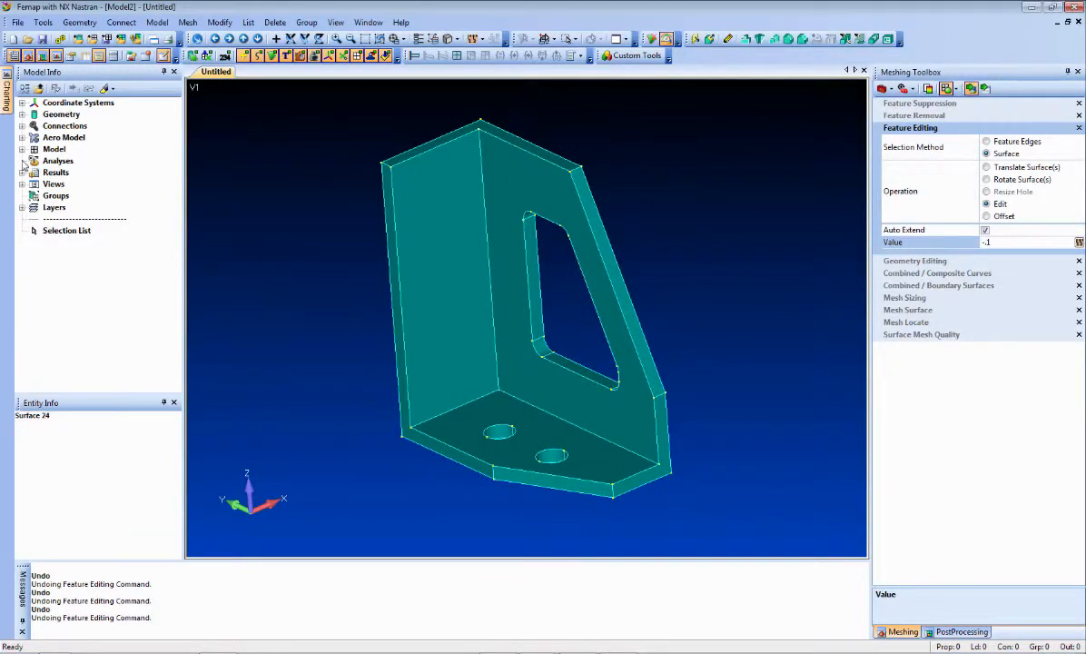
Apply automatic tet mesh sizing to the solid with the default settings and an element size of 0.248155
left_click(22, 115)
right_click(77, 127)
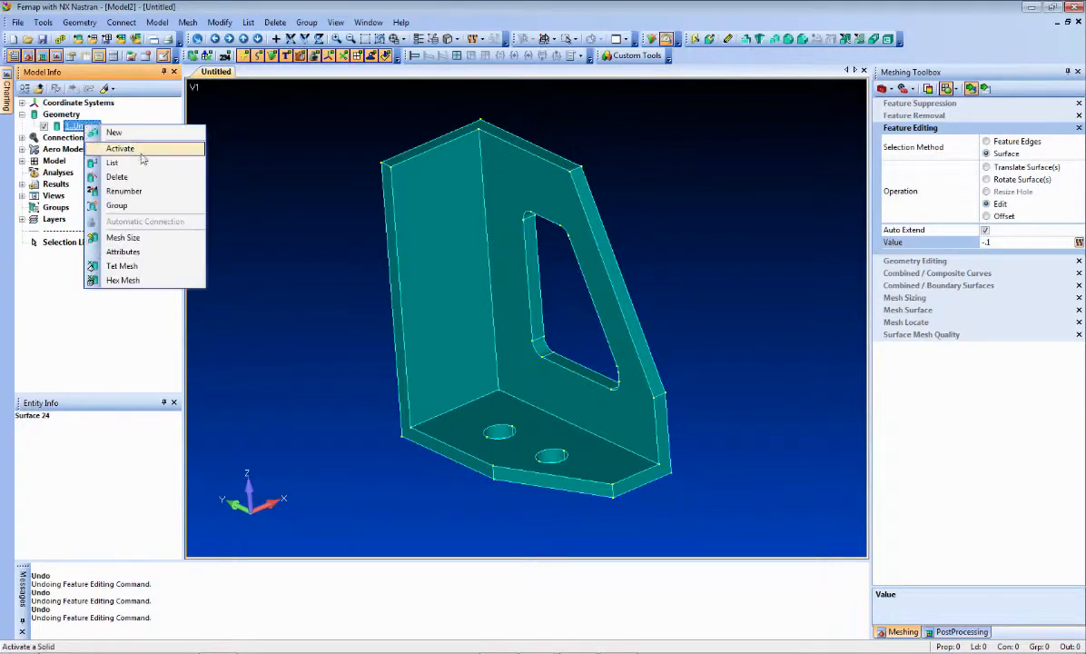
left_click(151, 239)
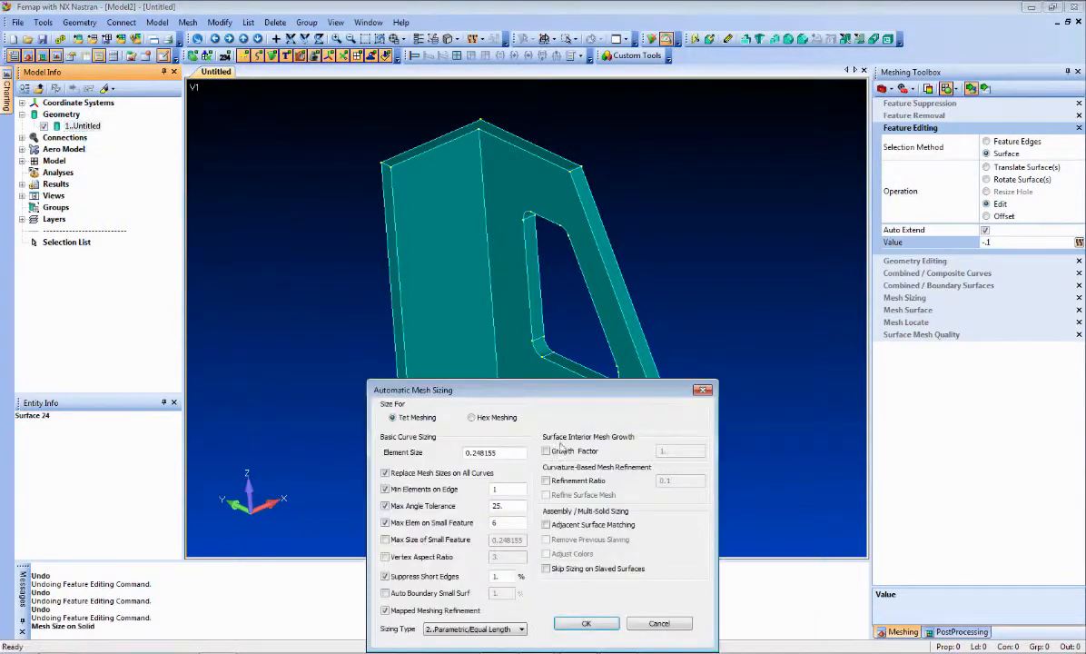
left_click(589, 623)
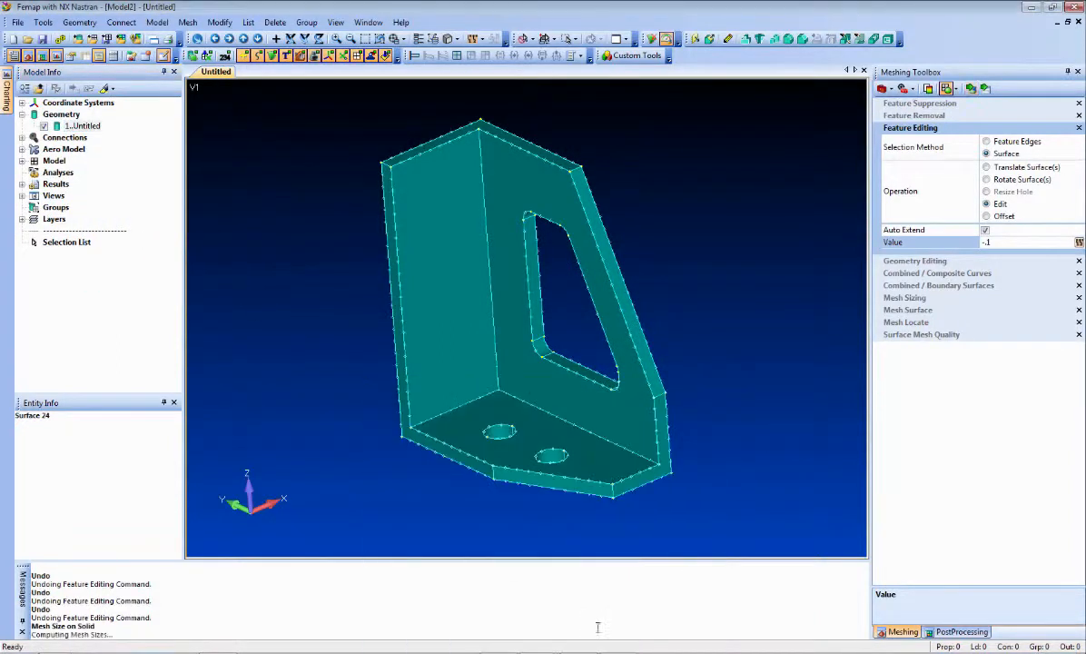
Start a tetrahedral mesh of the solid and define its material from the library as 7075-T651 Al Plate .25-.5
right_click(78, 126)
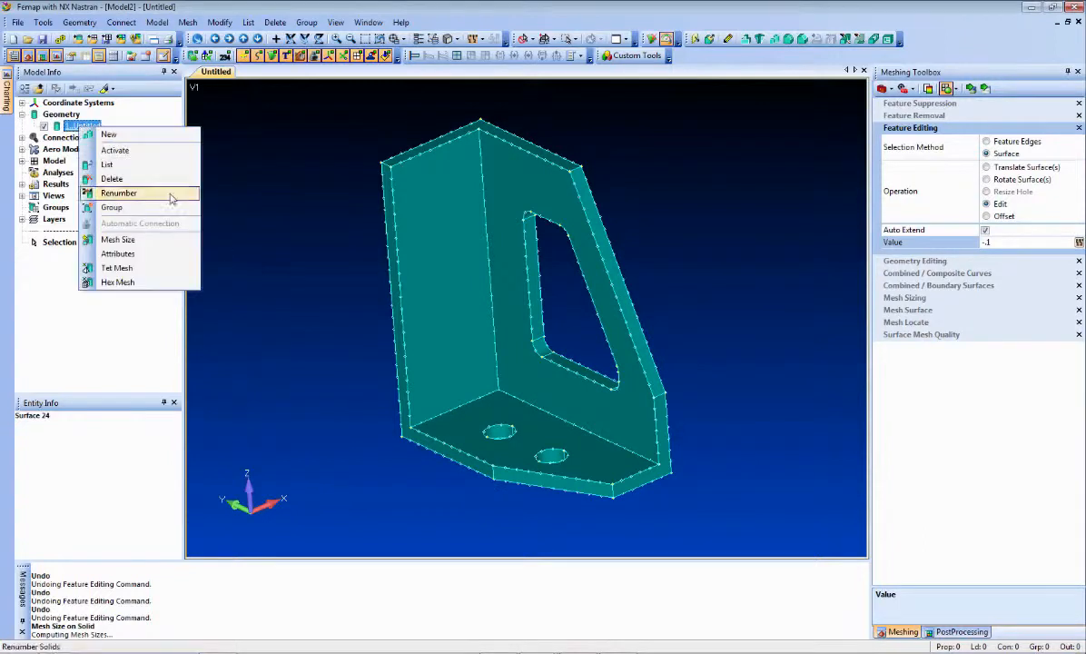
left_click(159, 267)
left_click(419, 486)
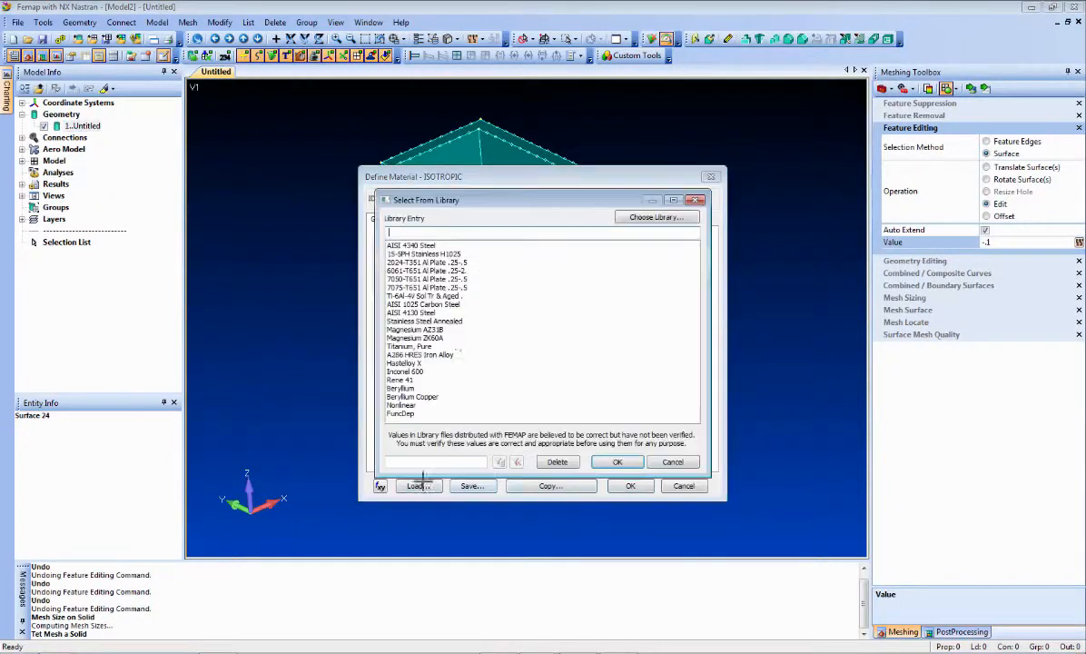
double_click(421, 288)
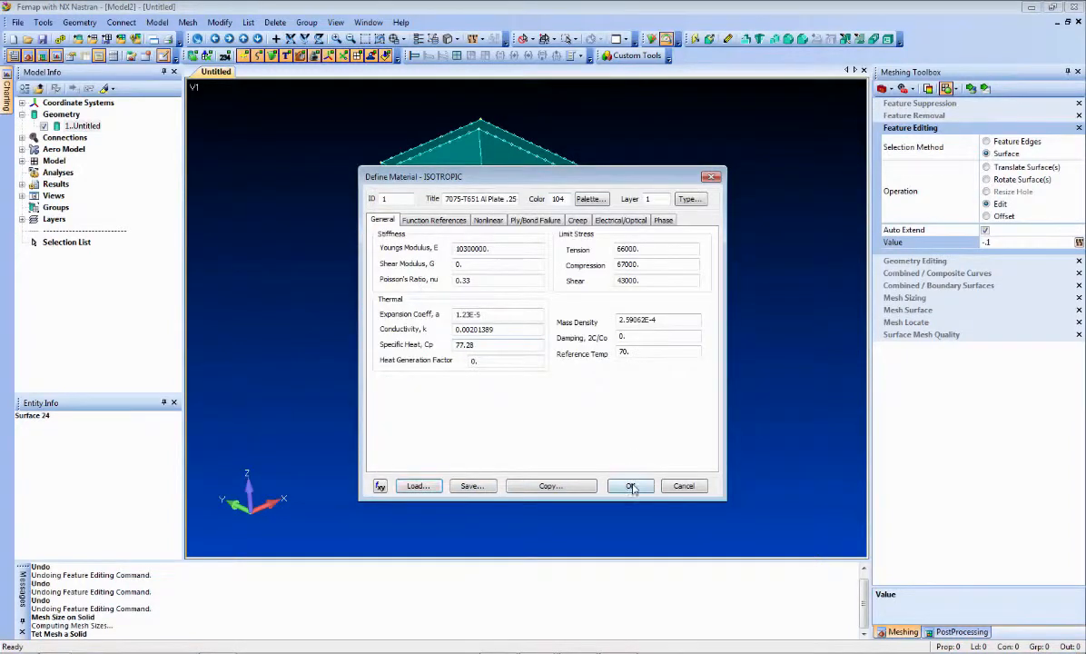
left_click(631, 487)
Generate the bracket's tetrahedral mesh and inspect it up close
left_click(608, 633)
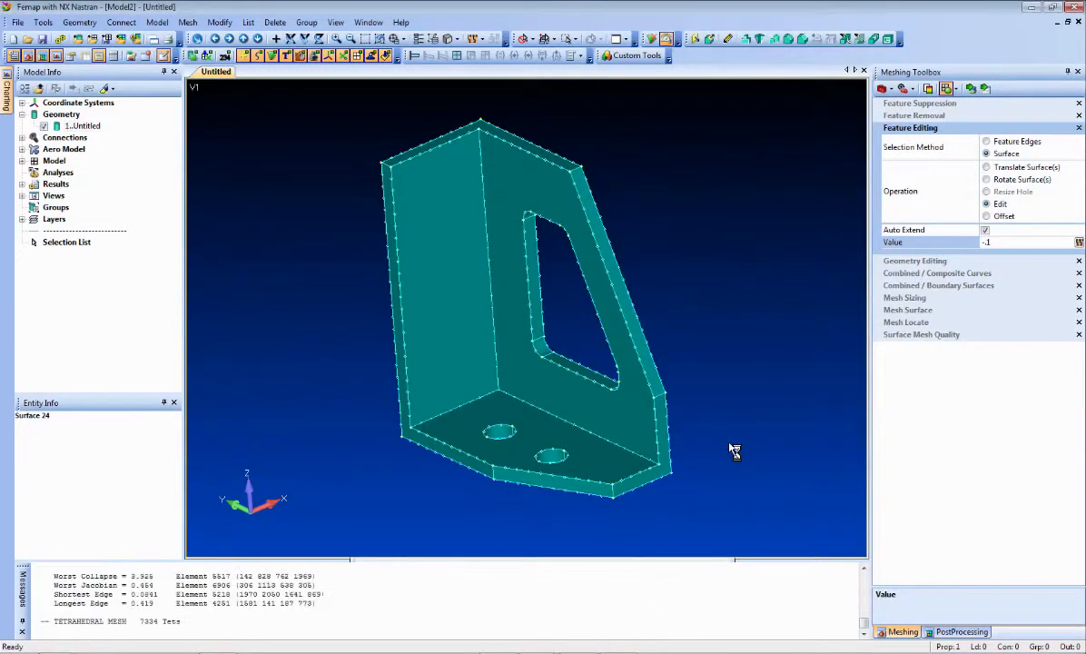
middle_click_drag(429, 465, 467, 440)
middle_click_drag(506, 247, 542, 276)
scroll(543, 276, "up", 3)
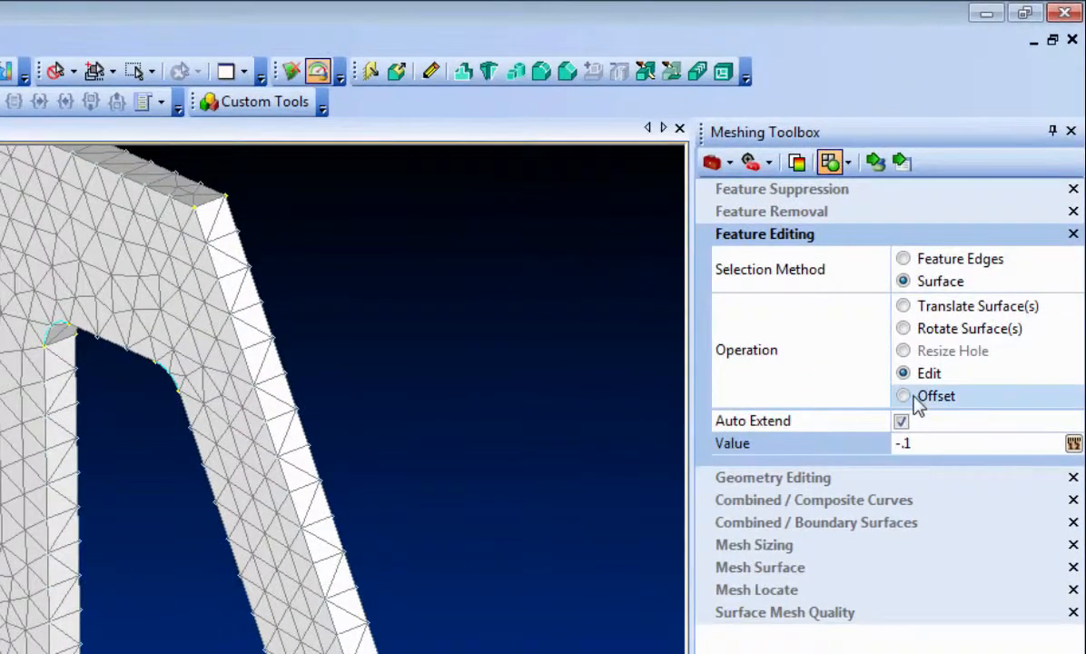
Offset the surfaces around the window cutout by -0.1 repeatedly from a corner fillet, with auto extend on, to enlarge the opening
left_click(940, 405)
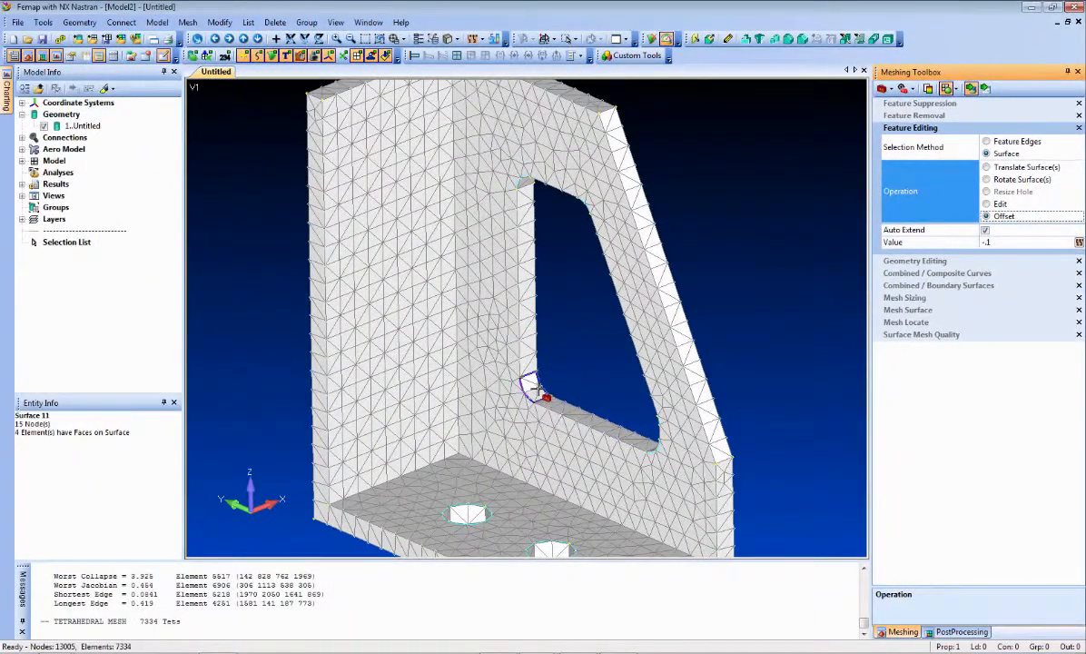
left_click(536, 389)
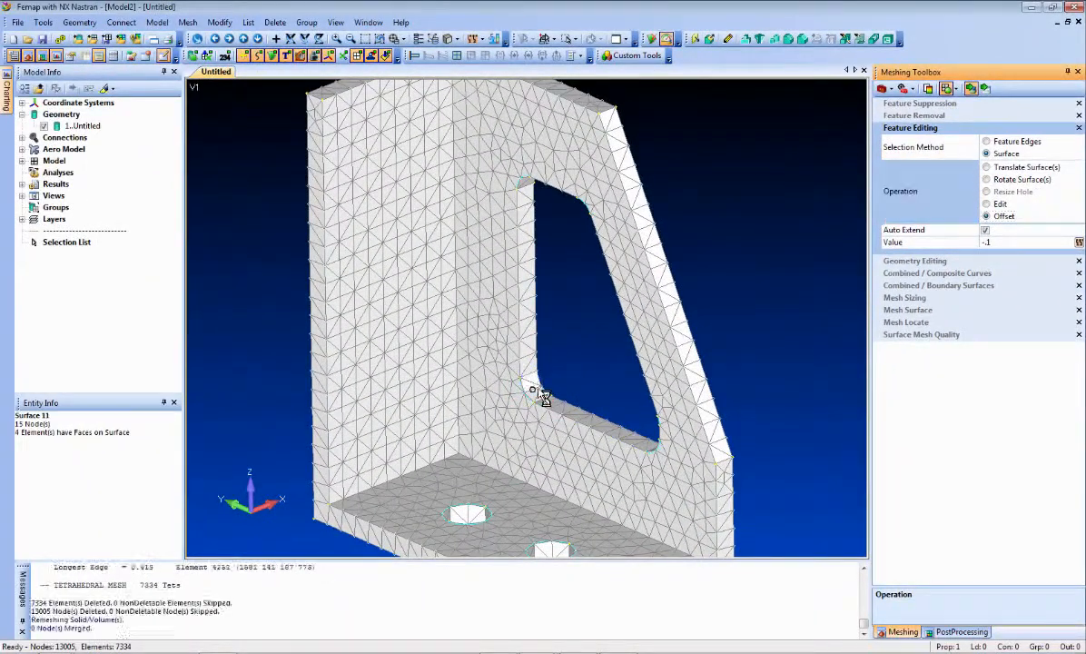
left_click(537, 394)
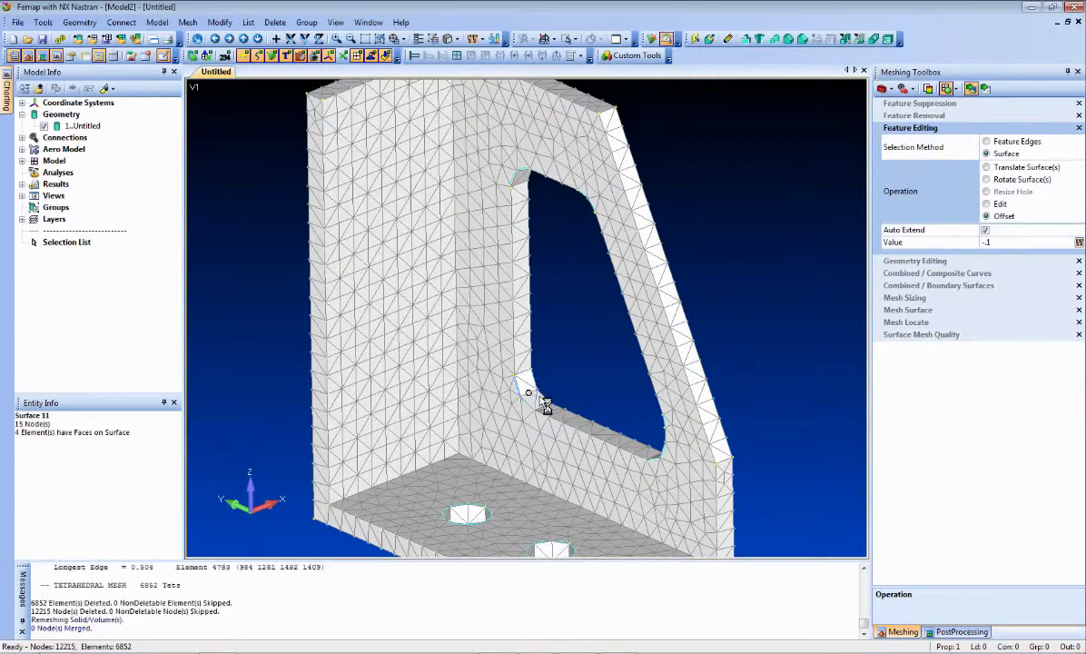
middle_click_drag(763, 352, 803, 309)
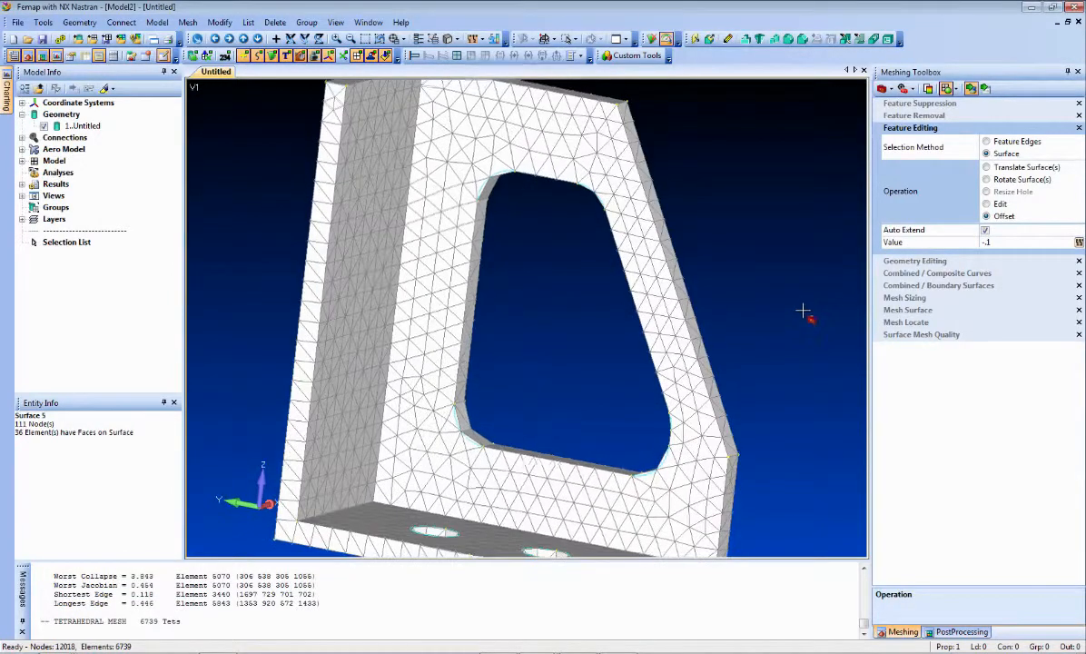
left_click(455, 400)
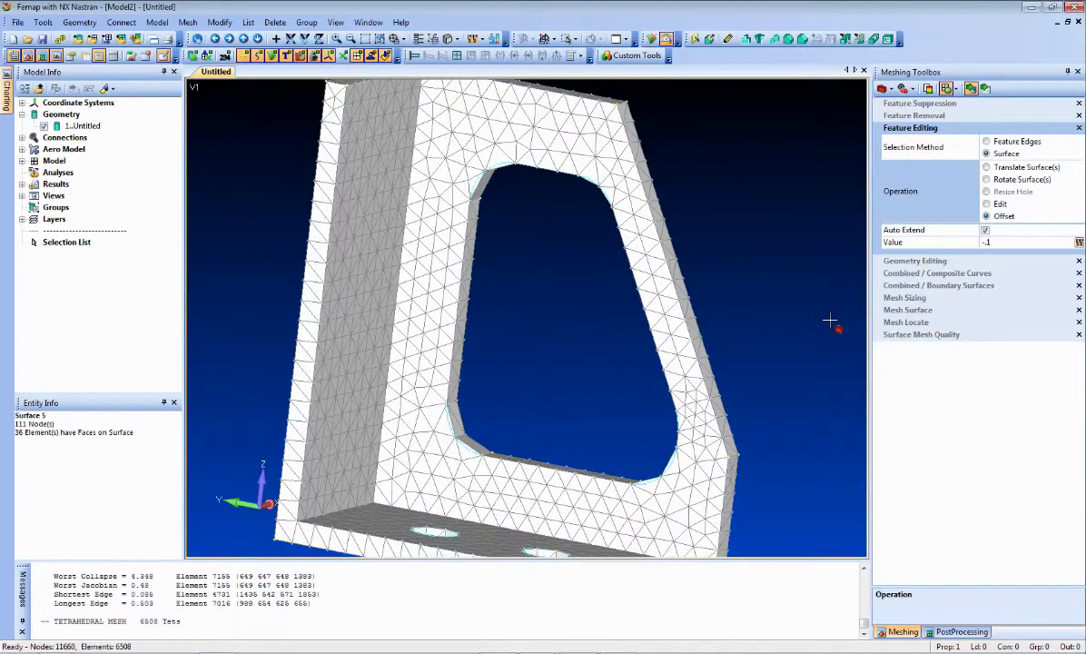
Increase the mesh size by 1 element on the fillet curves at three of the window cutout's rounded corners
left_click(908, 298)
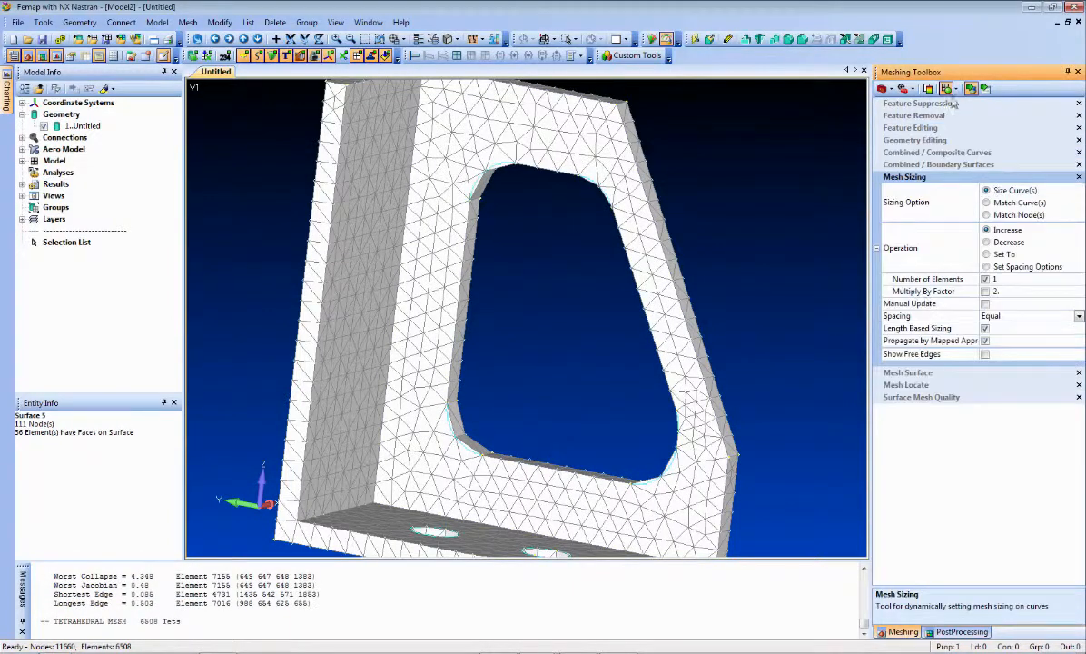
middle_click_drag(503, 288, 499, 270)
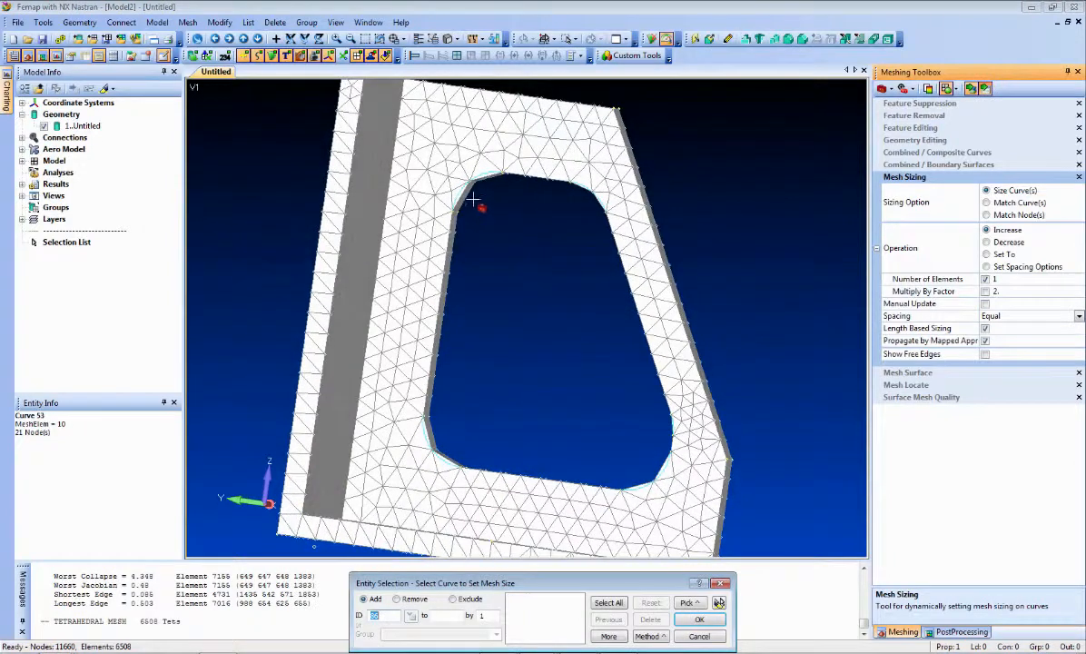
left_click(472, 191)
left_click(470, 188)
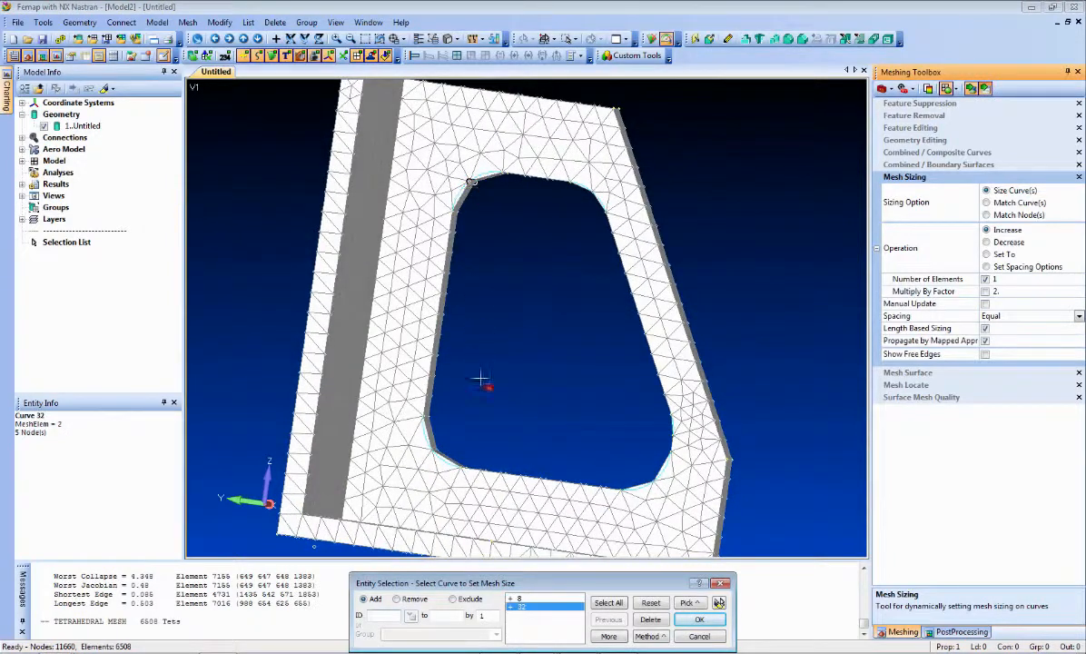
left_click(428, 434)
left_click(661, 474)
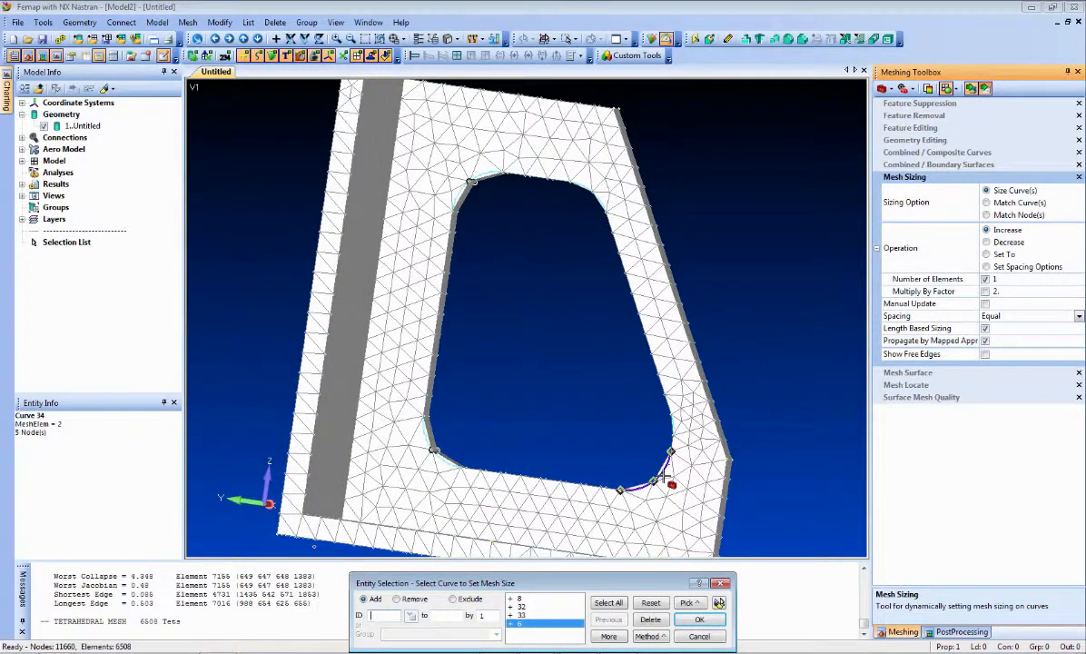
left_click(654, 482)
left_click(699, 619)
middle_click_drag(538, 333, 551, 307)
scroll(560, 343, "down", 5)
middle_click_drag(300, 257, 274, 275)
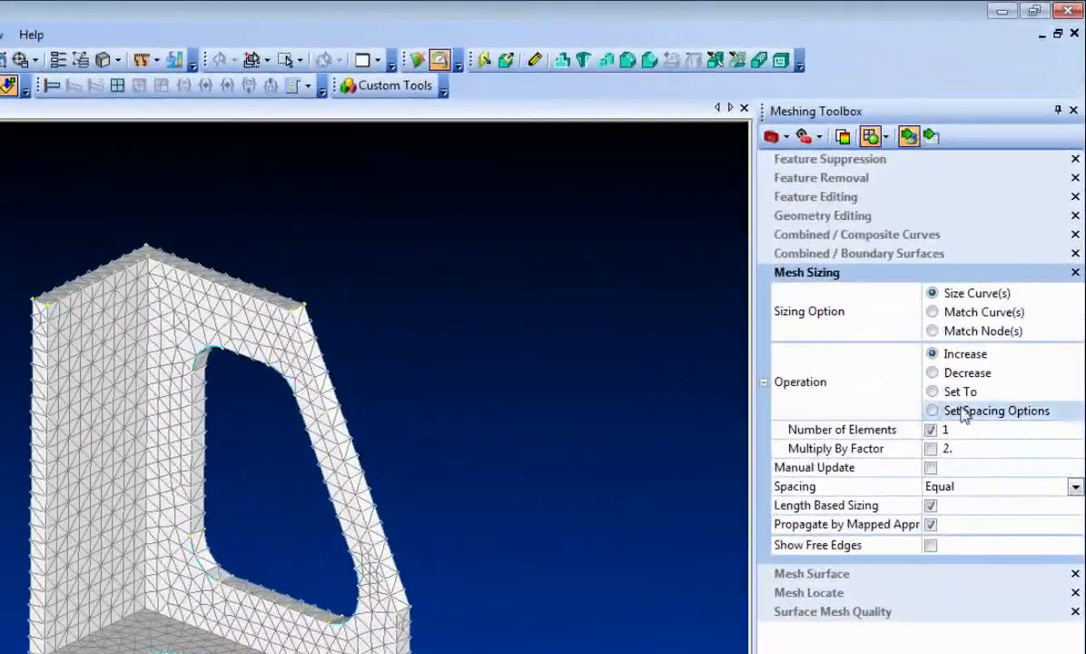
Edit the inner faces of the bracket's walls and base by -.05 to thin them further
left_click(817, 197)
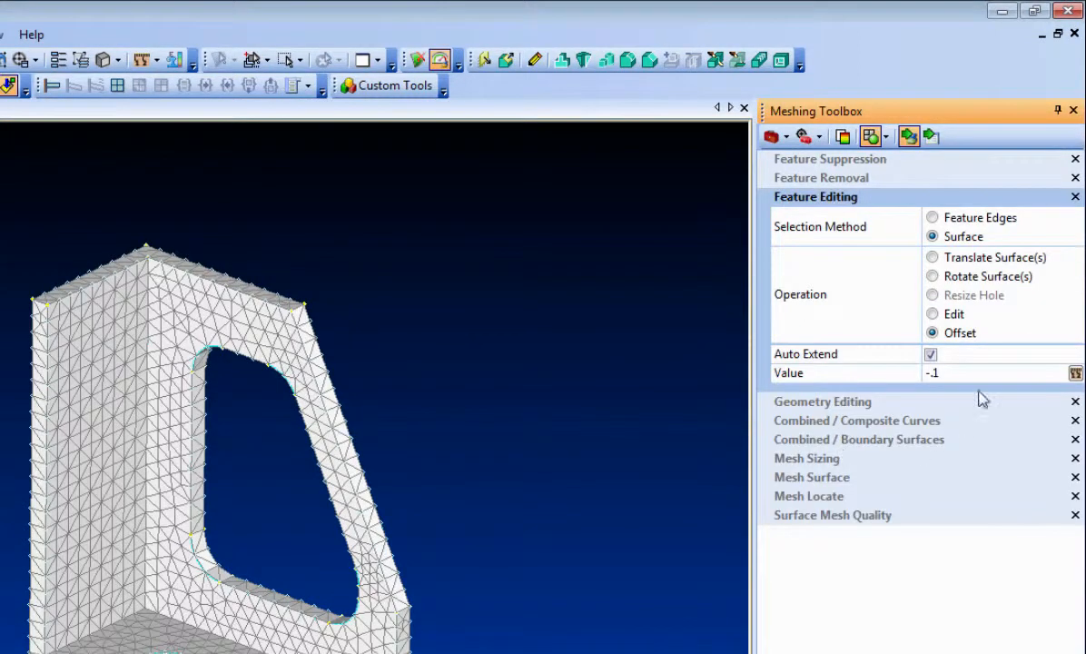
left_click(934, 313)
left_click(966, 373)
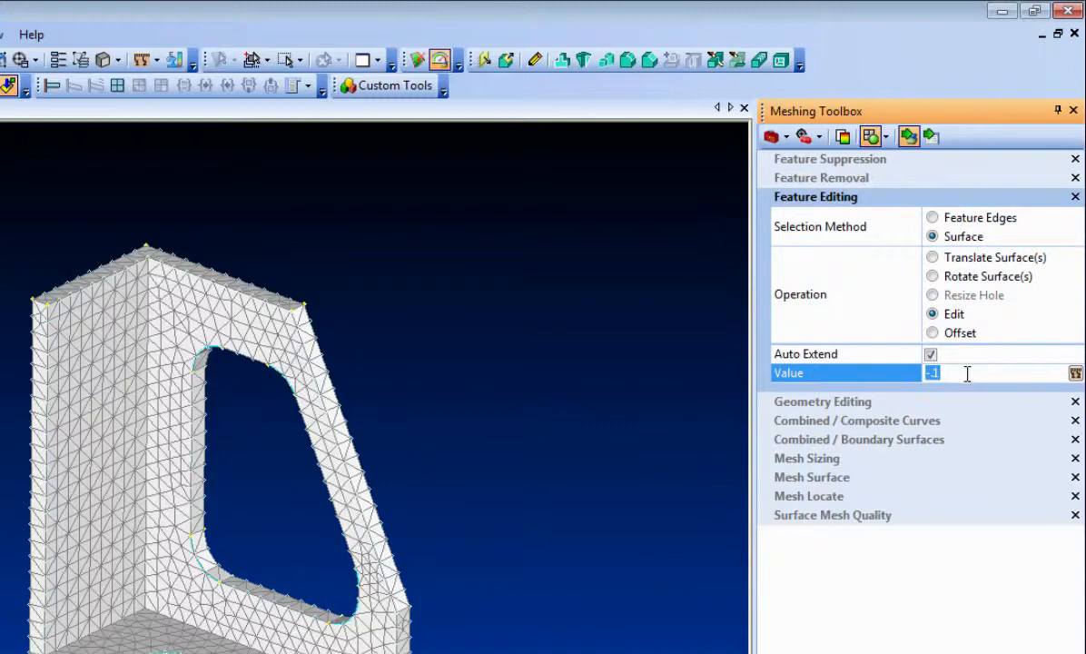
type(".")
type(".05")
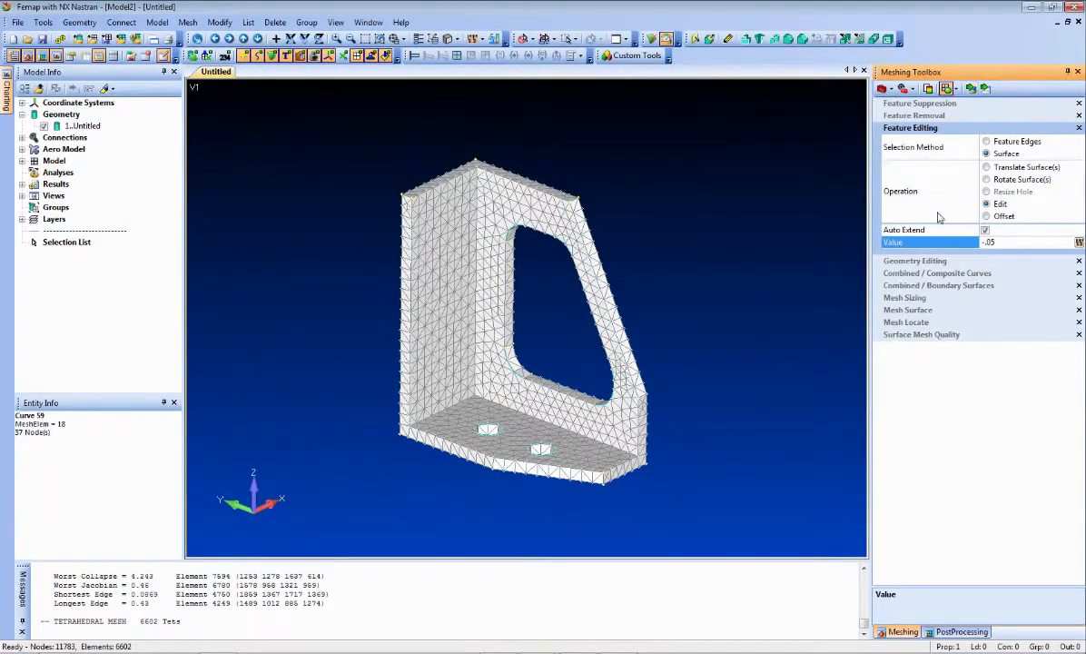
left_click(549, 313)
left_click(454, 279)
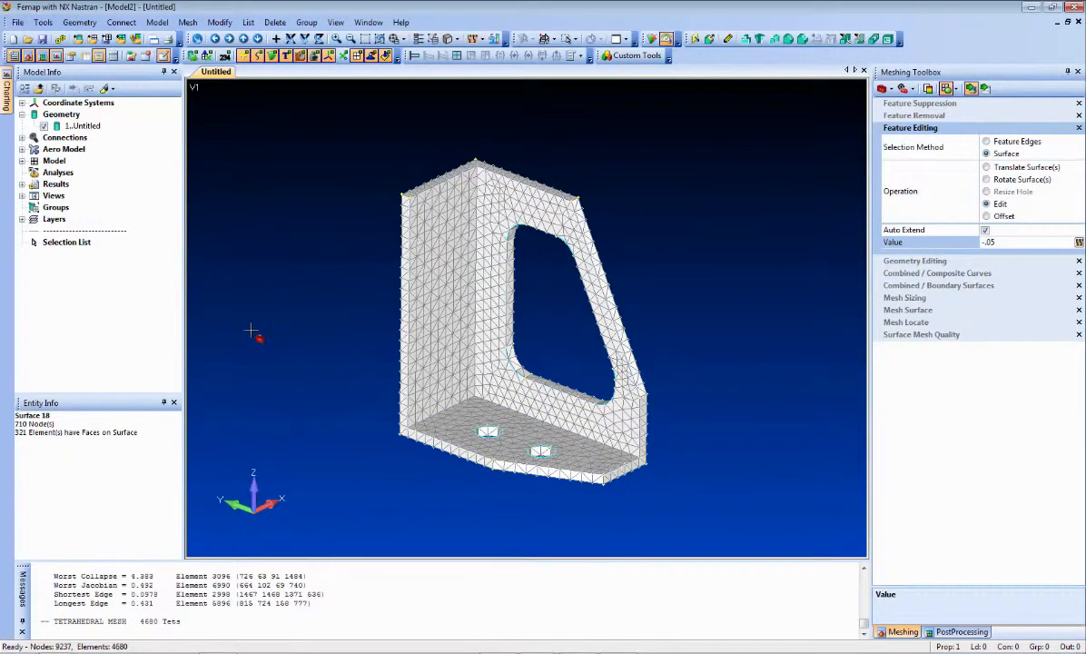
scroll(297, 336, "up", 1)
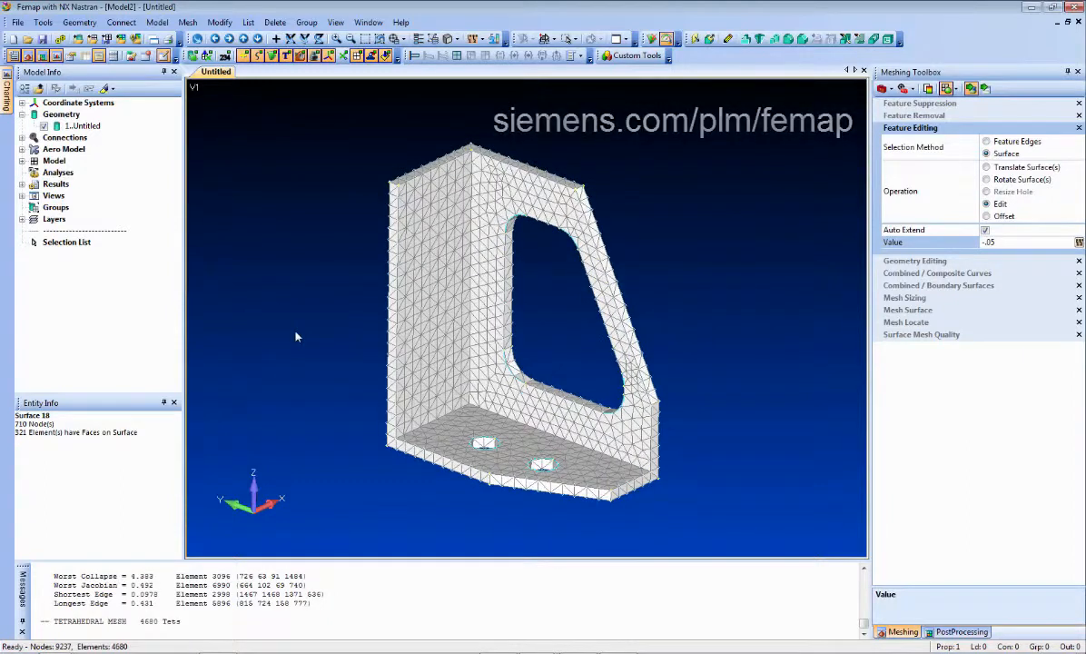